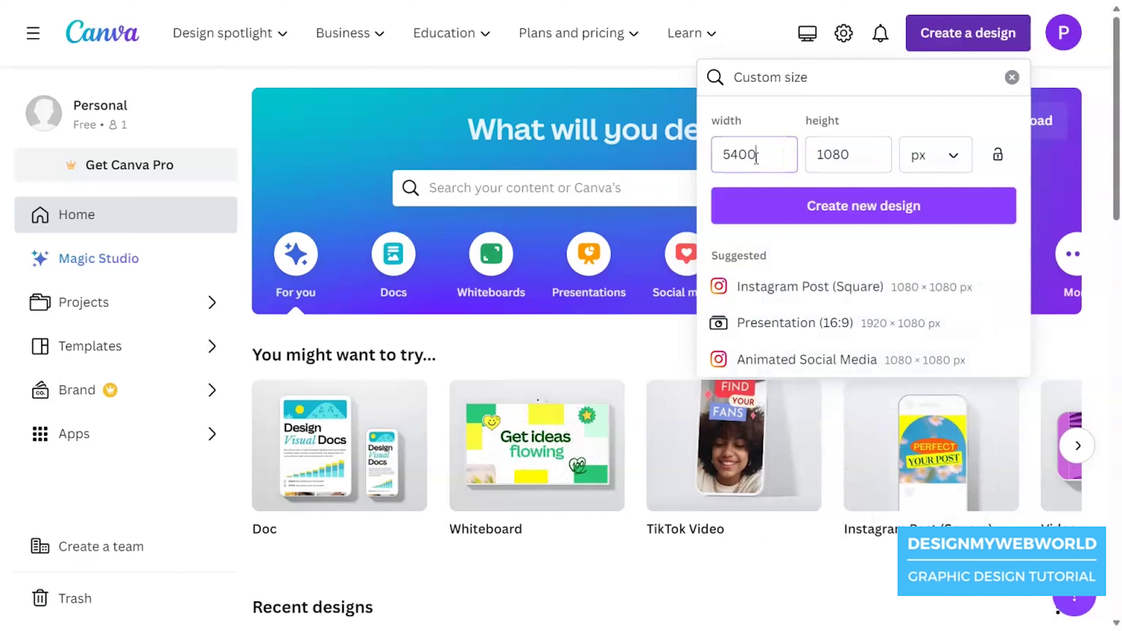
Create a new blank design with a custom size of 5400 × 1080 px
{"action": "left_click", "coordinate": [910, 207]}
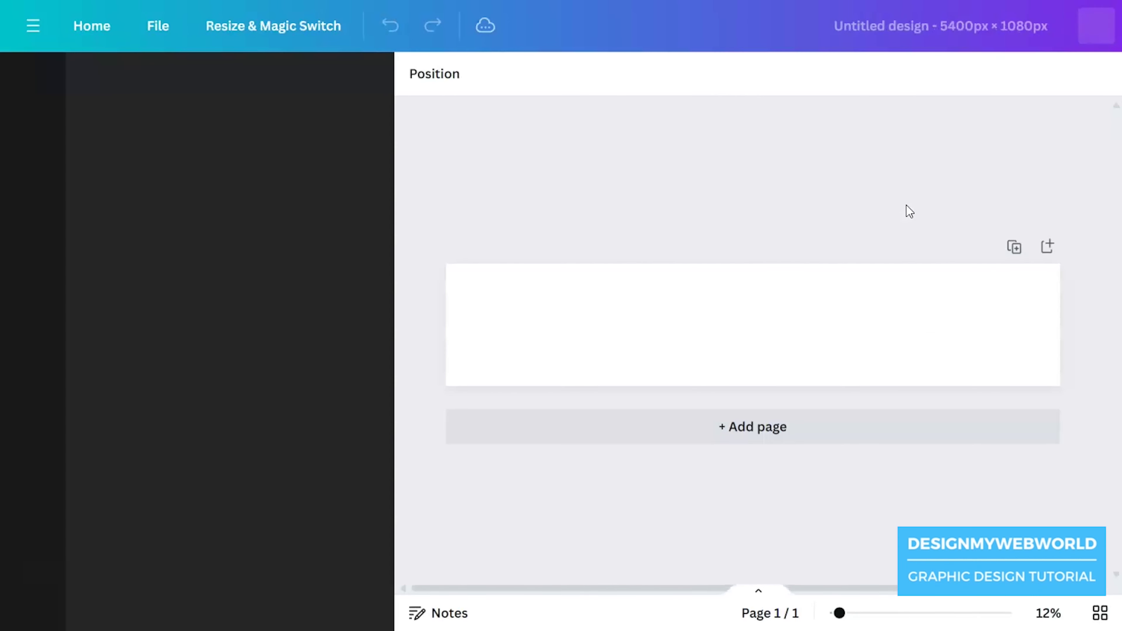
{"action": "left_click", "coordinate": [841, 314]}
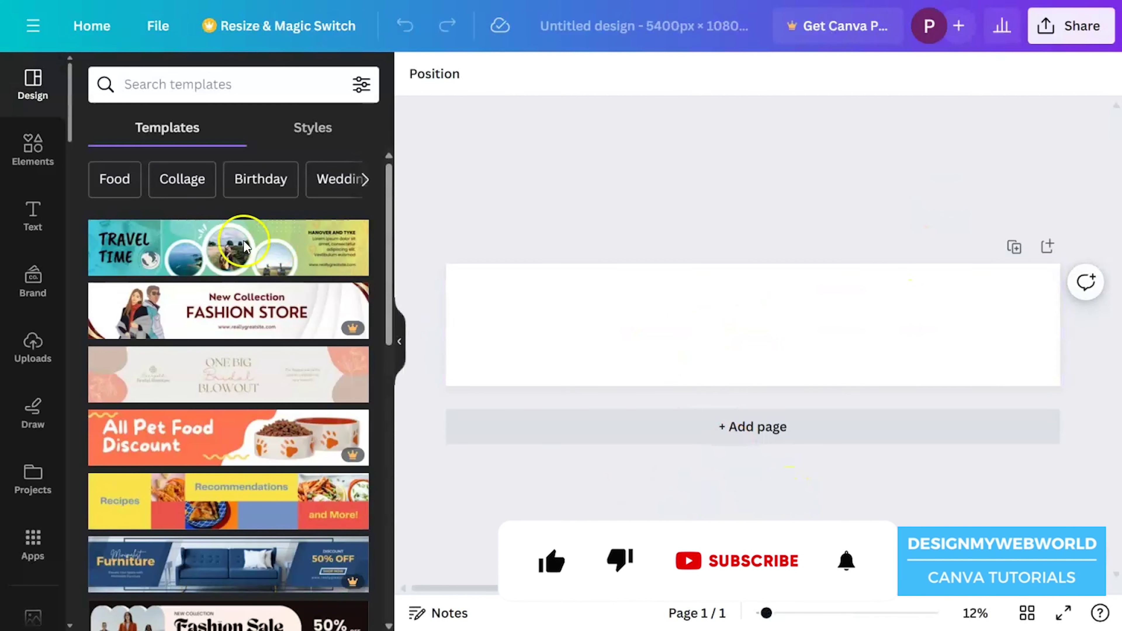
Add custom guides to the page with 5 columns, a 0 px gap and a 0 px margin
{"action": "left_click", "coordinate": [155, 40]}
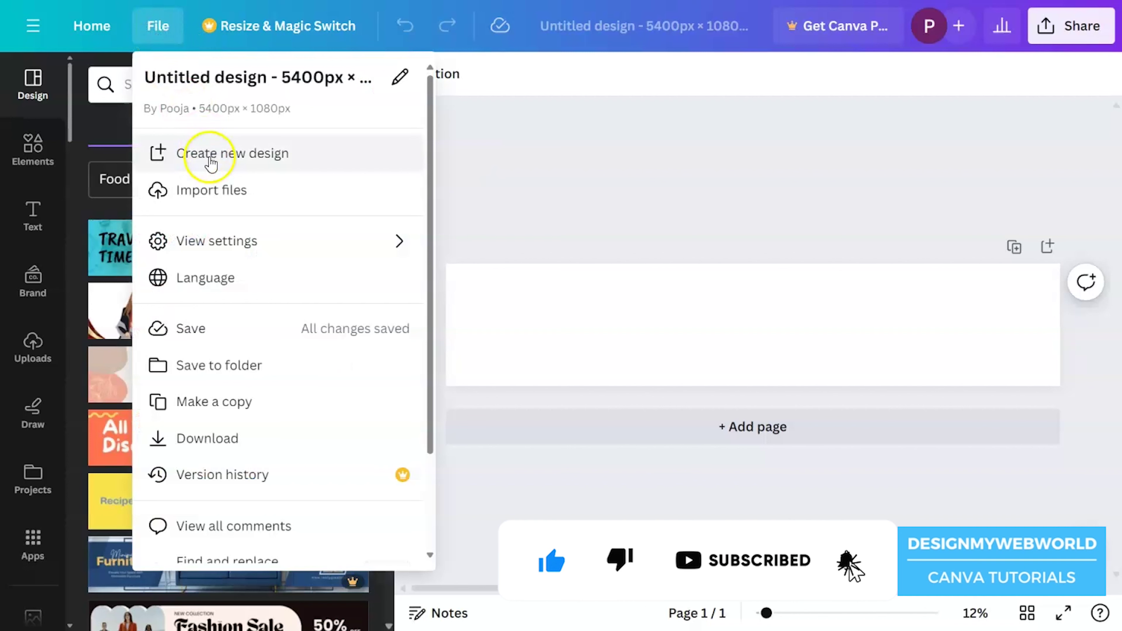
{"action": "mouse_move", "coordinate": [210, 241]}
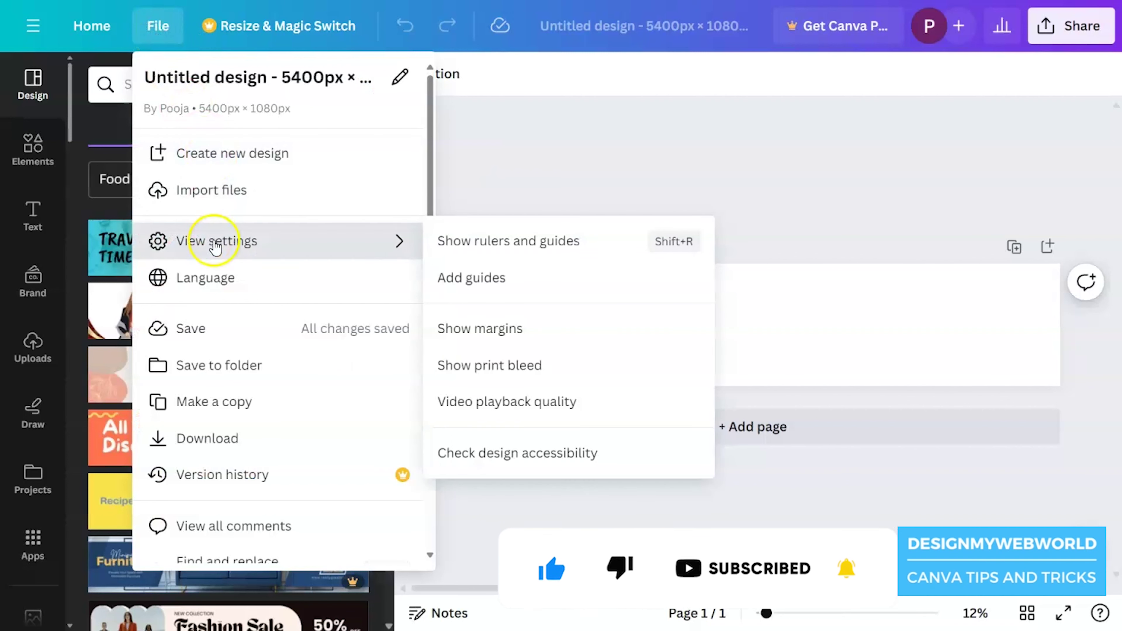
{"action": "left_click", "coordinate": [532, 288]}
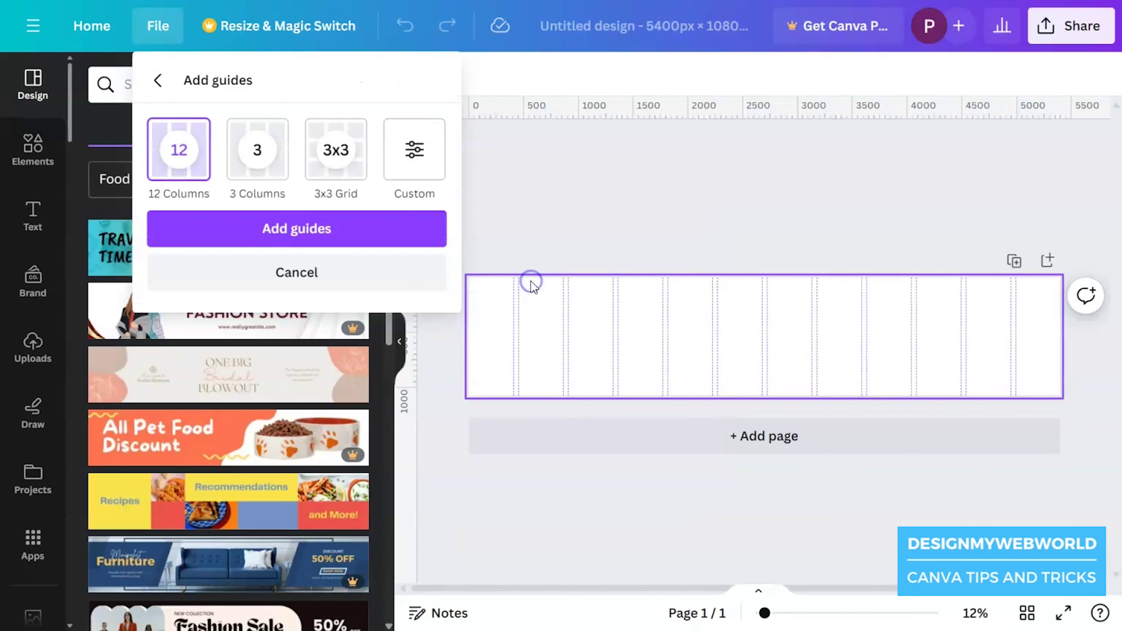
{"action": "left_click", "coordinate": [418, 152]}
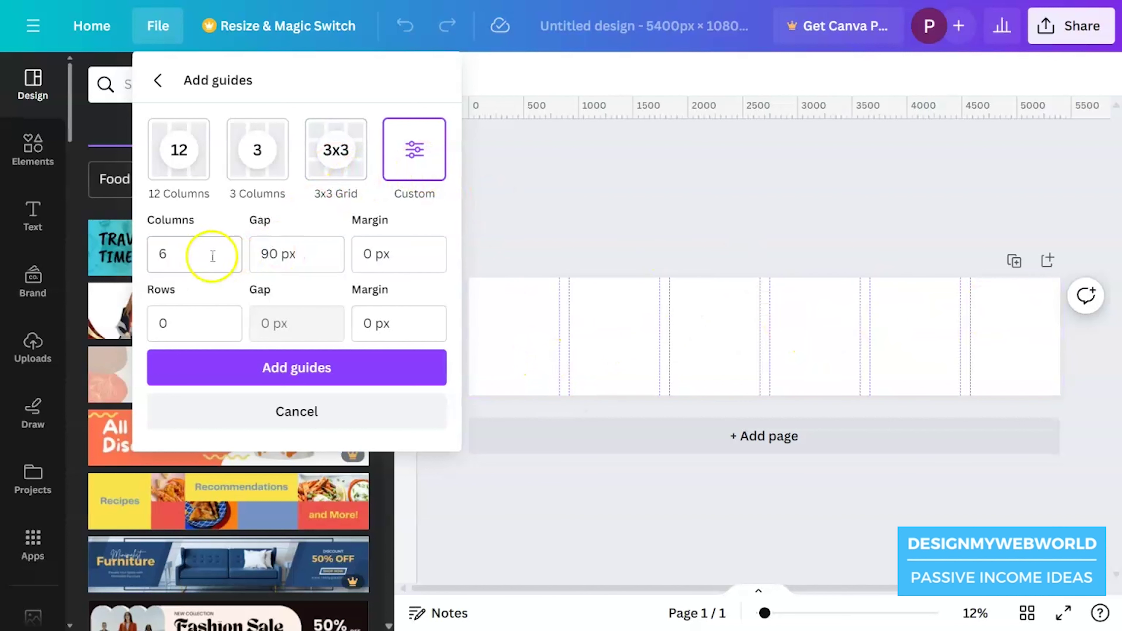
{"action": "left_click", "coordinate": [418, 165]}
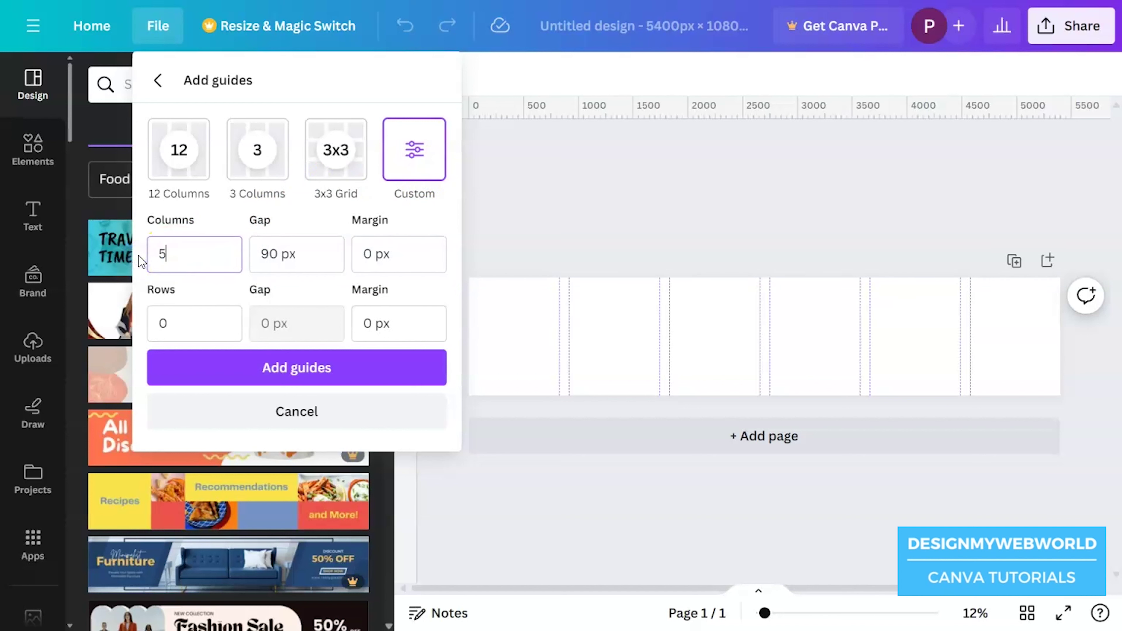
{"action": "left_click", "coordinate": [326, 250]}
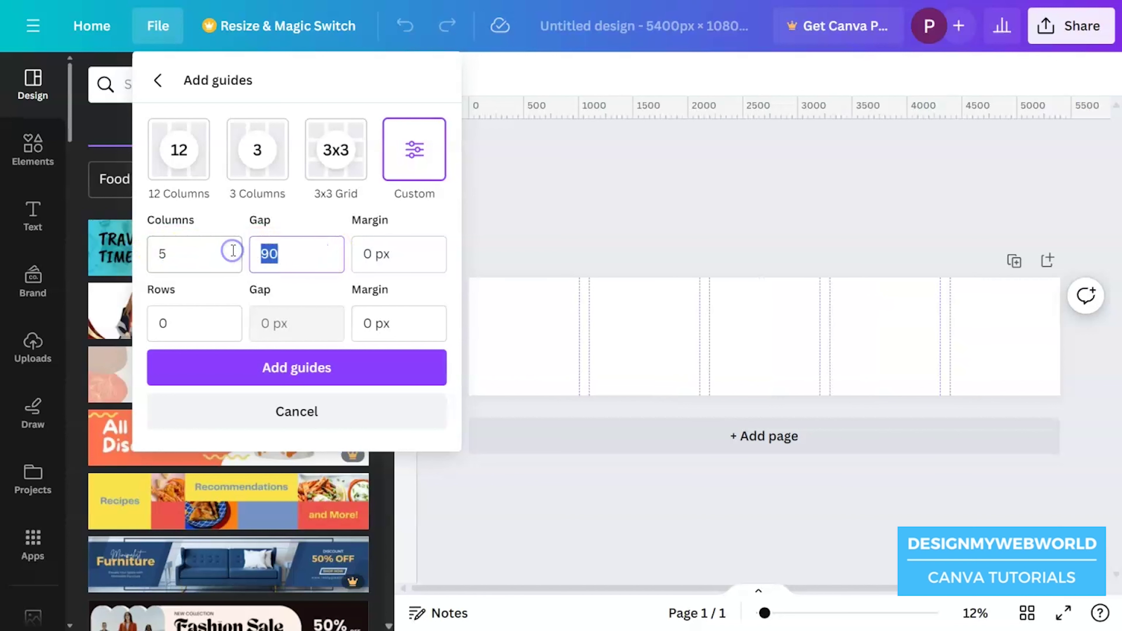
{"action": "left_click", "coordinate": [410, 262]}
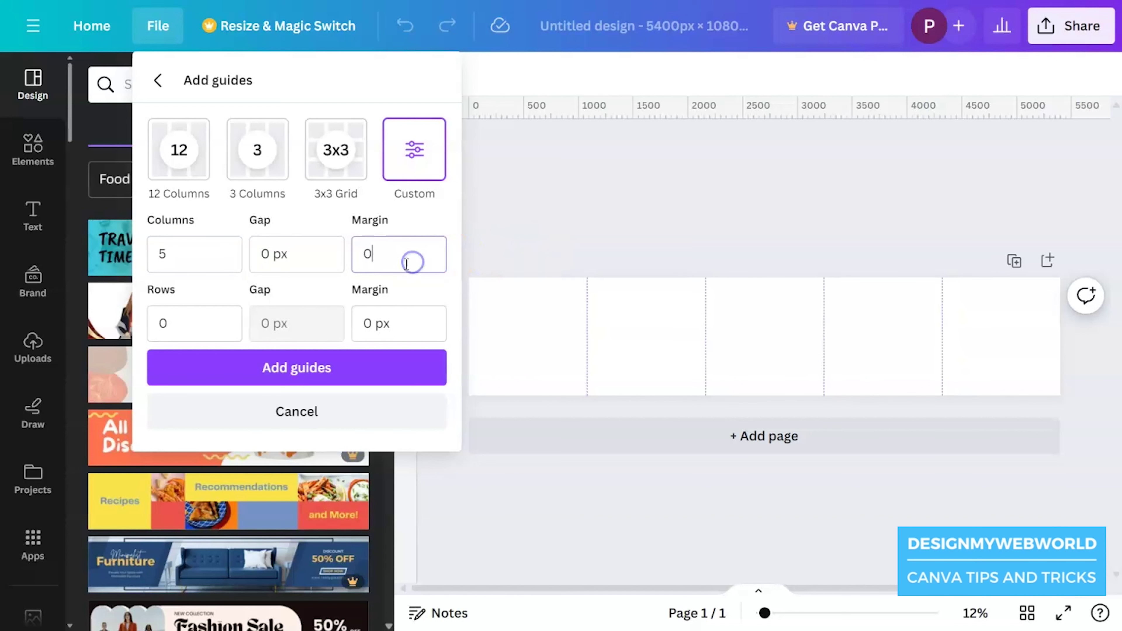
{"action": "left_click", "coordinate": [280, 368]}
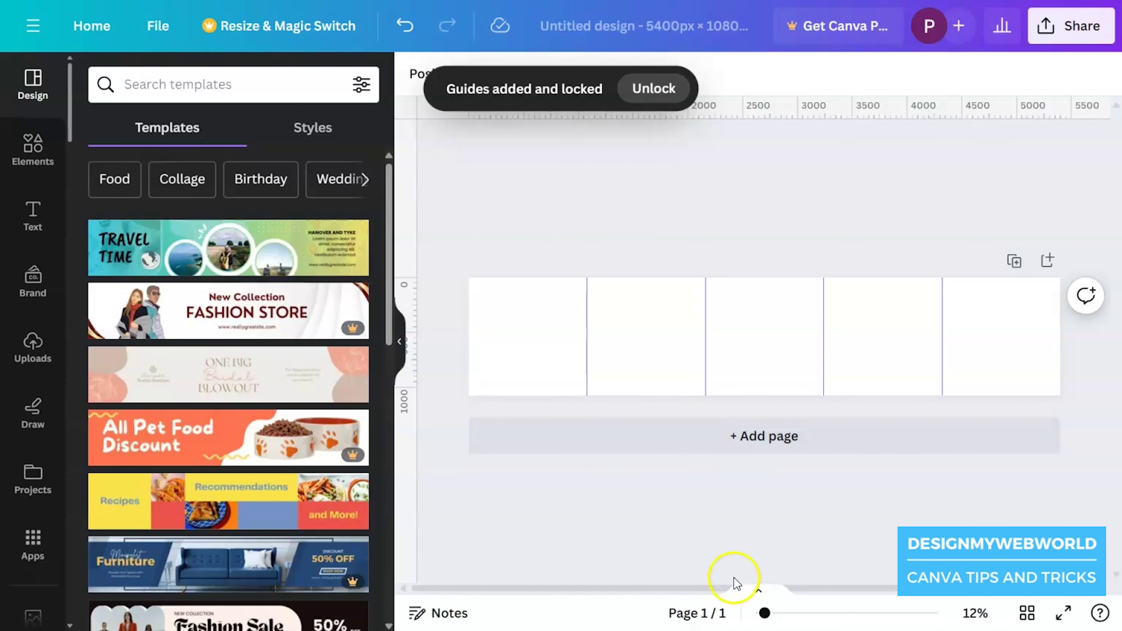
{"action": "left_click", "coordinate": [401, 342]}
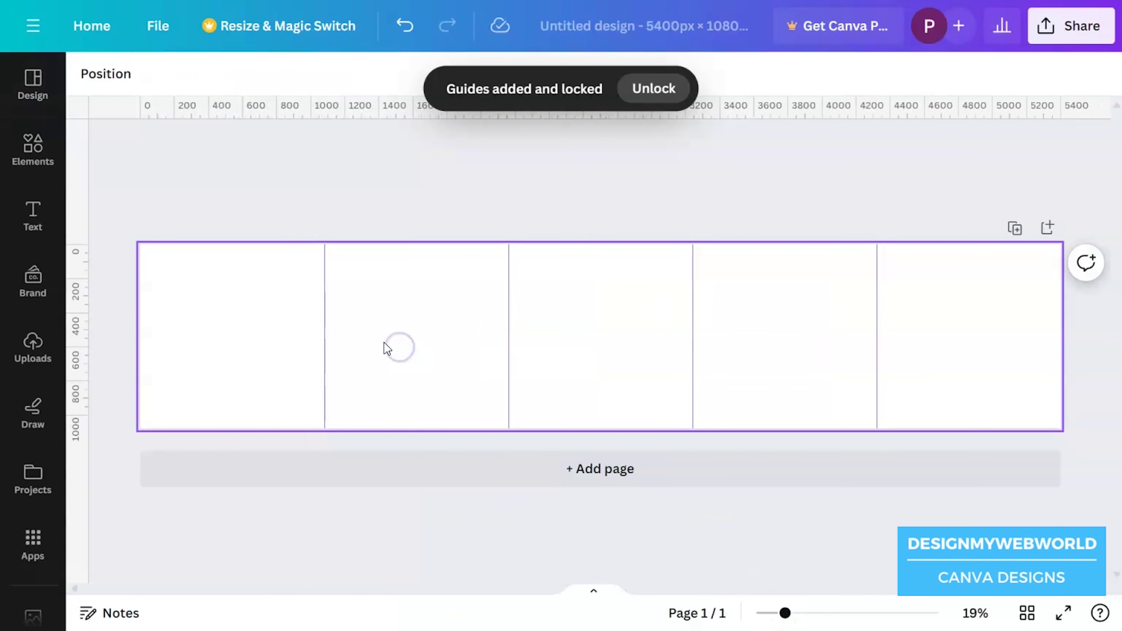
{"action": "left_click", "coordinate": [260, 351]}
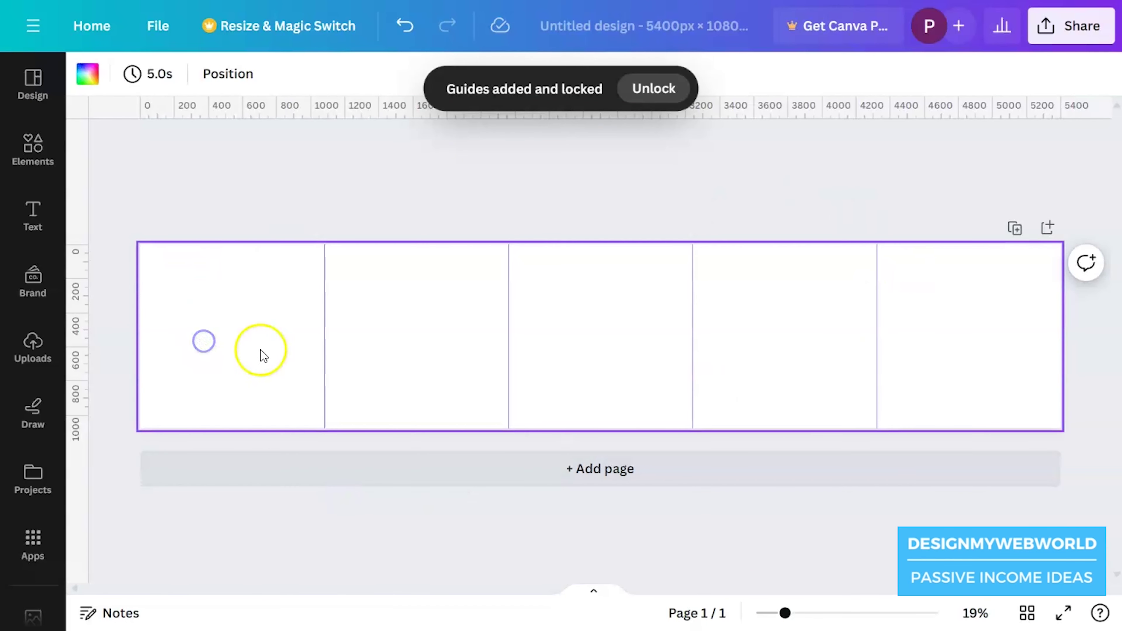
{"action": "left_click", "coordinate": [43, 151]}
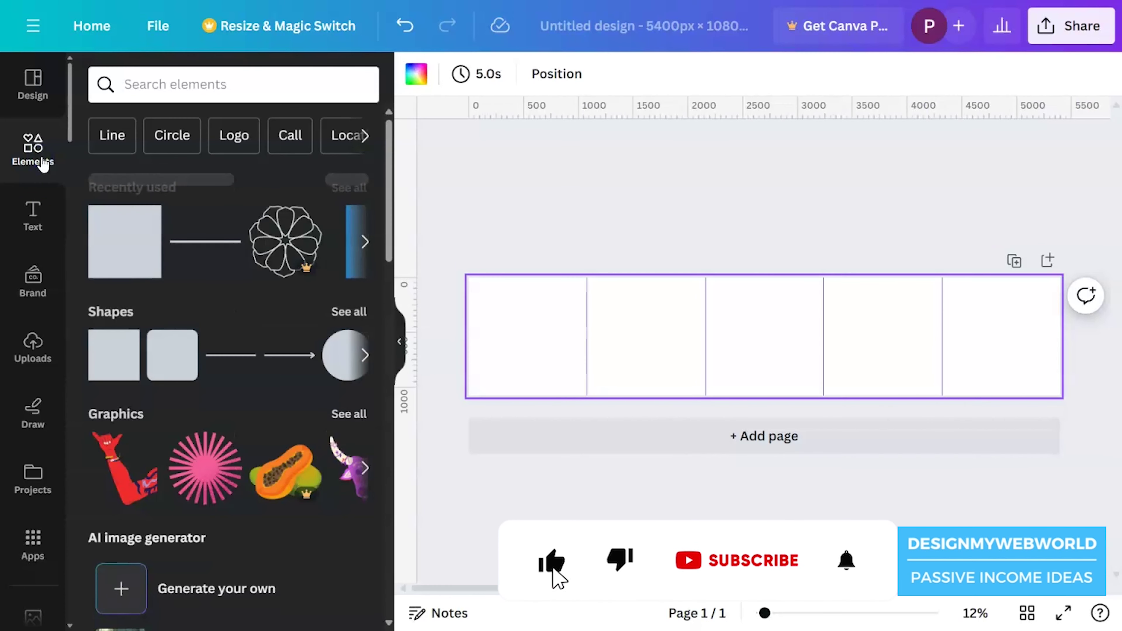
{"action": "left_click", "coordinate": [279, 334]}
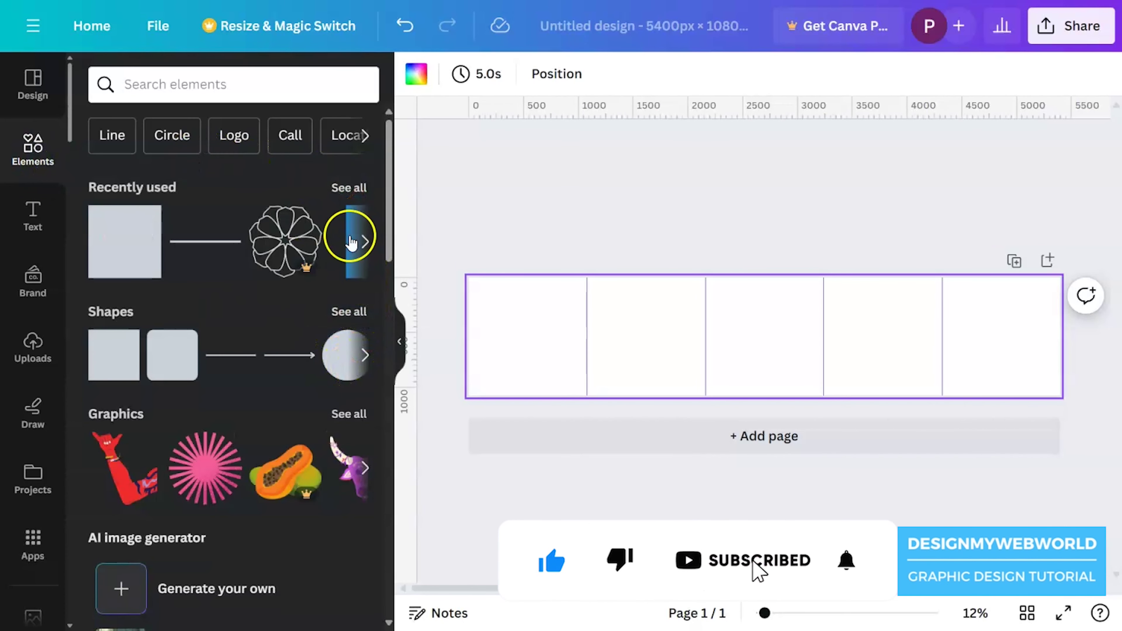
{"action": "left_click", "coordinate": [146, 85]}
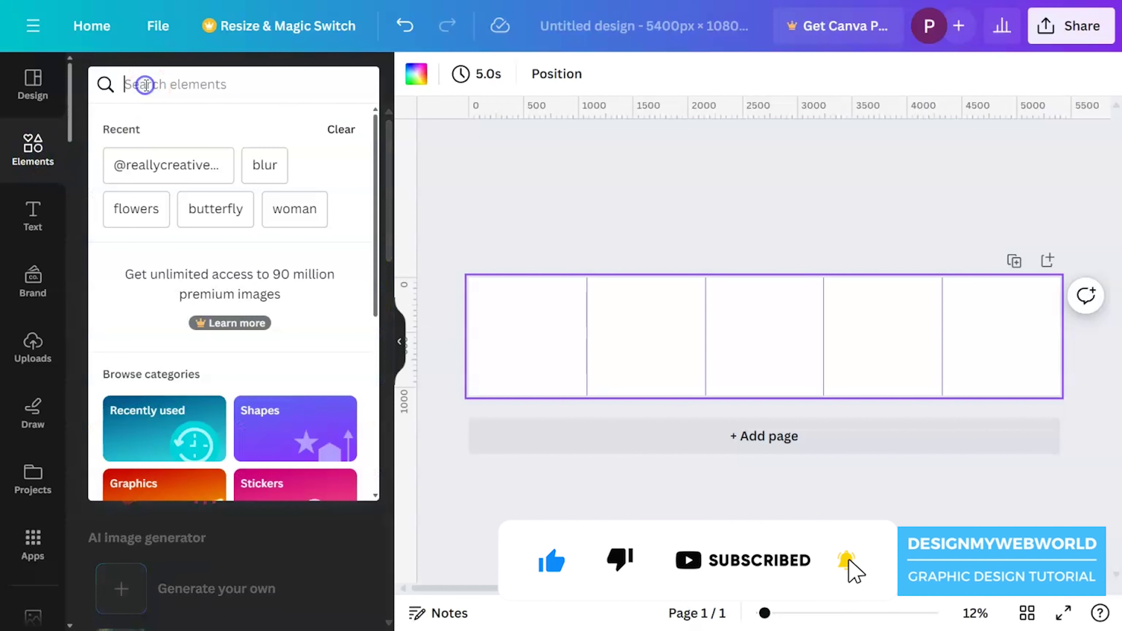
{"action": "left_click", "coordinate": [160, 164]}
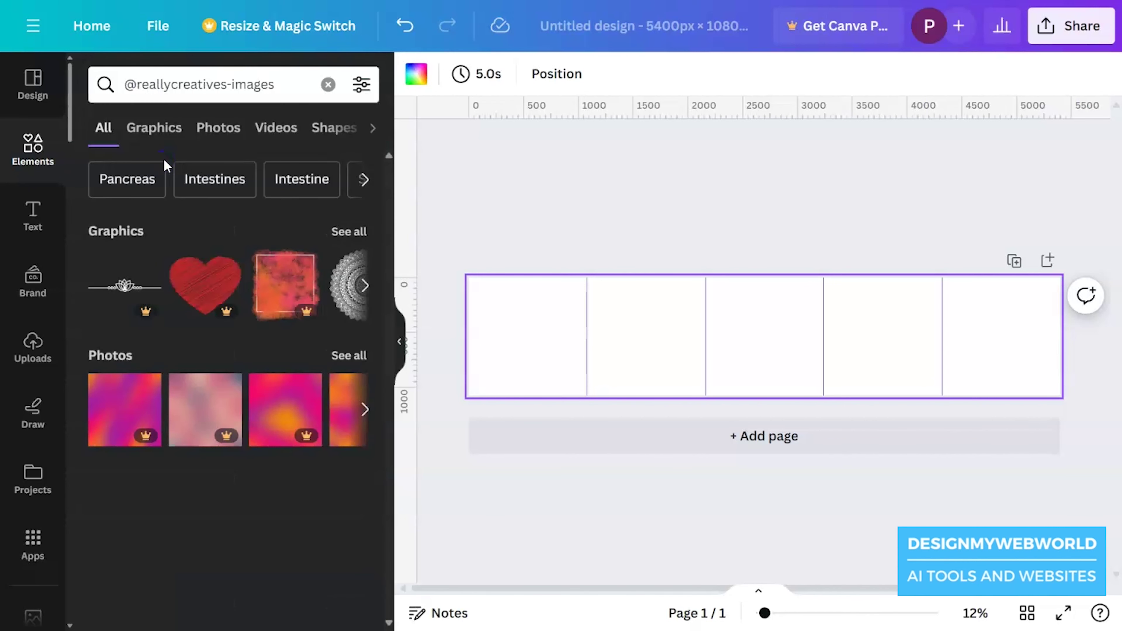
{"action": "left_click", "coordinate": [349, 232]}
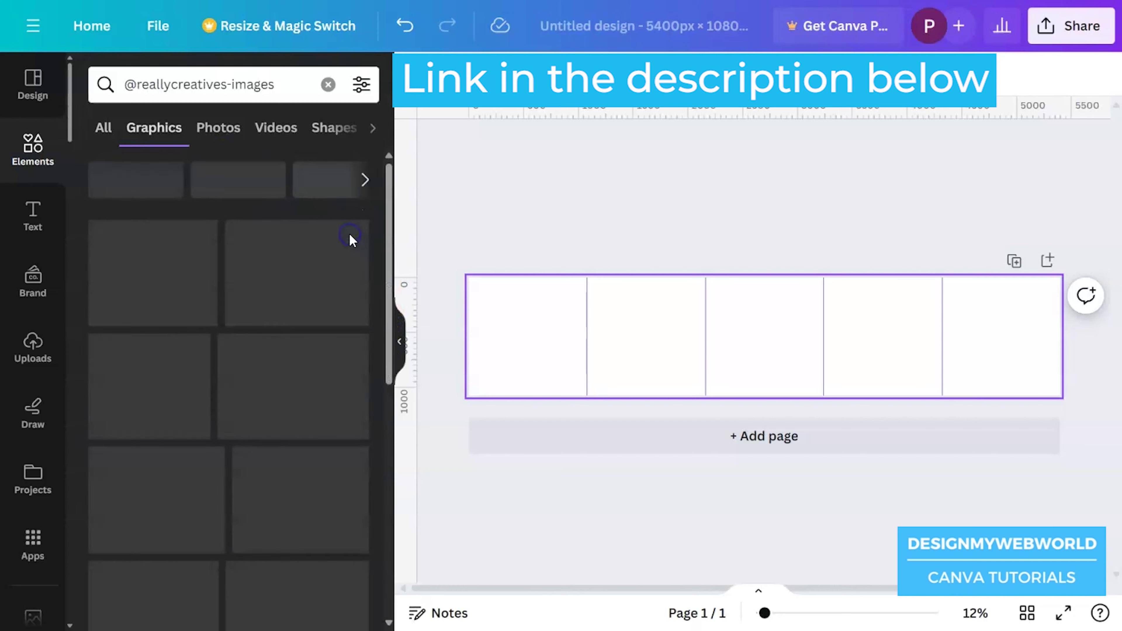
{"action": "scroll", "coordinate": [308, 400], "scroll_direction": "down", "scroll_amount": 5}
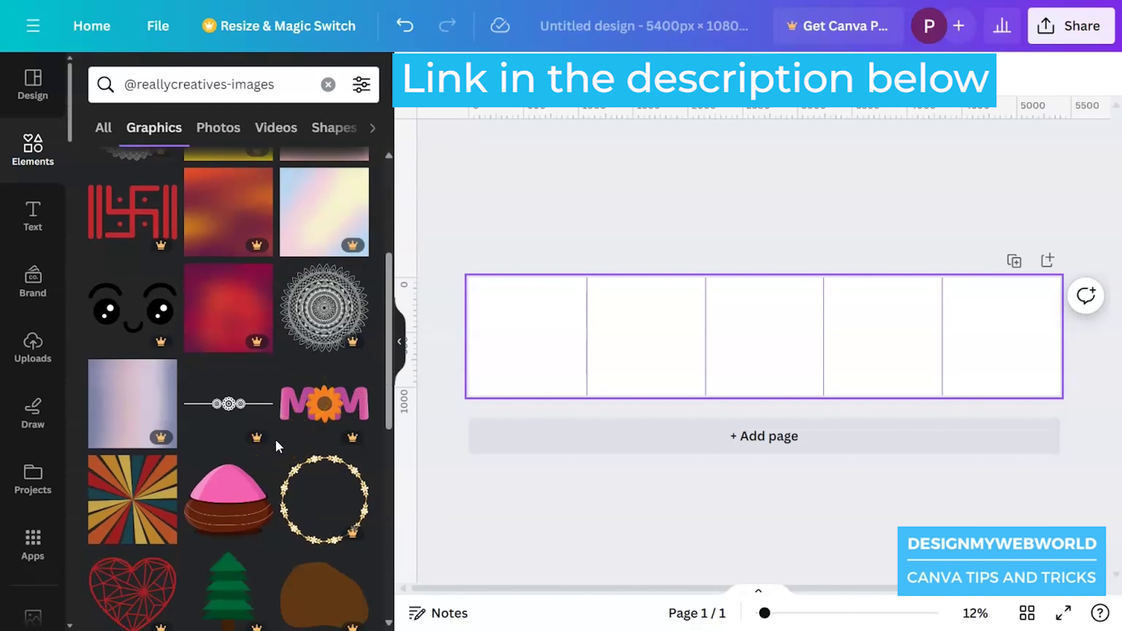
{"action": "scroll", "coordinate": [275, 441], "scroll_direction": "up", "scroll_amount": 2}
{"action": "scroll", "coordinate": [279, 446], "scroll_direction": "down", "scroll_amount": 2}
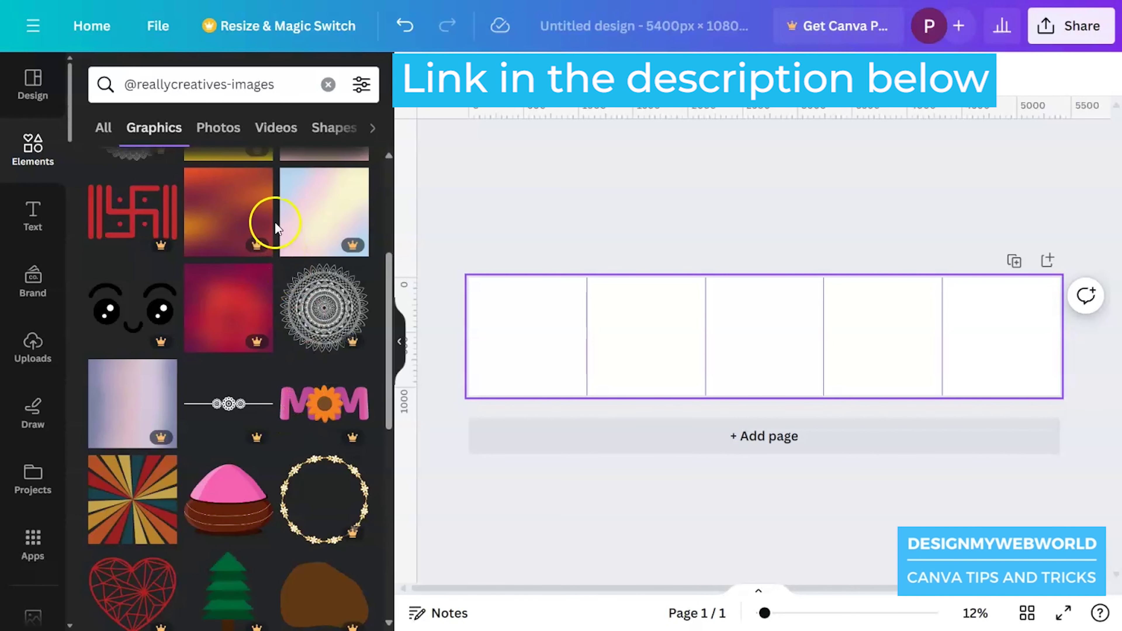
{"action": "left_click_drag", "start_coordinate": [345, 201], "coordinate": [503, 346]}
{"action": "left_click_drag", "start_coordinate": [563, 371], "coordinate": [771, 453]}
Cover the remaining three columns with copies of the gradient, rotating the copy over columns three and four a quarter turn
{"action": "left_click_drag", "start_coordinate": [542, 362], "coordinate": [775, 367]}
{"action": "left_click_drag", "start_coordinate": [837, 545], "coordinate": [874, 396]}
{"action": "left_click", "coordinate": [777, 364]}
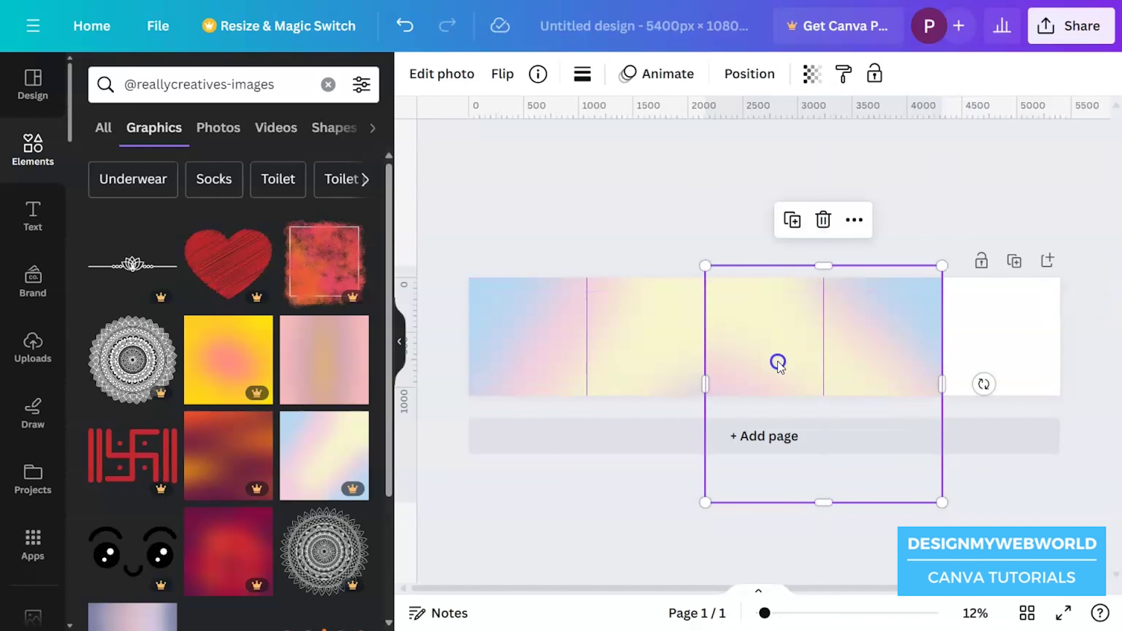
{"action": "left_click_drag", "start_coordinate": [744, 368], "coordinate": [983, 343]}
{"action": "left_click_drag", "start_coordinate": [1057, 517], "coordinate": [939, 357]}
{"action": "left_click", "coordinate": [834, 509]}
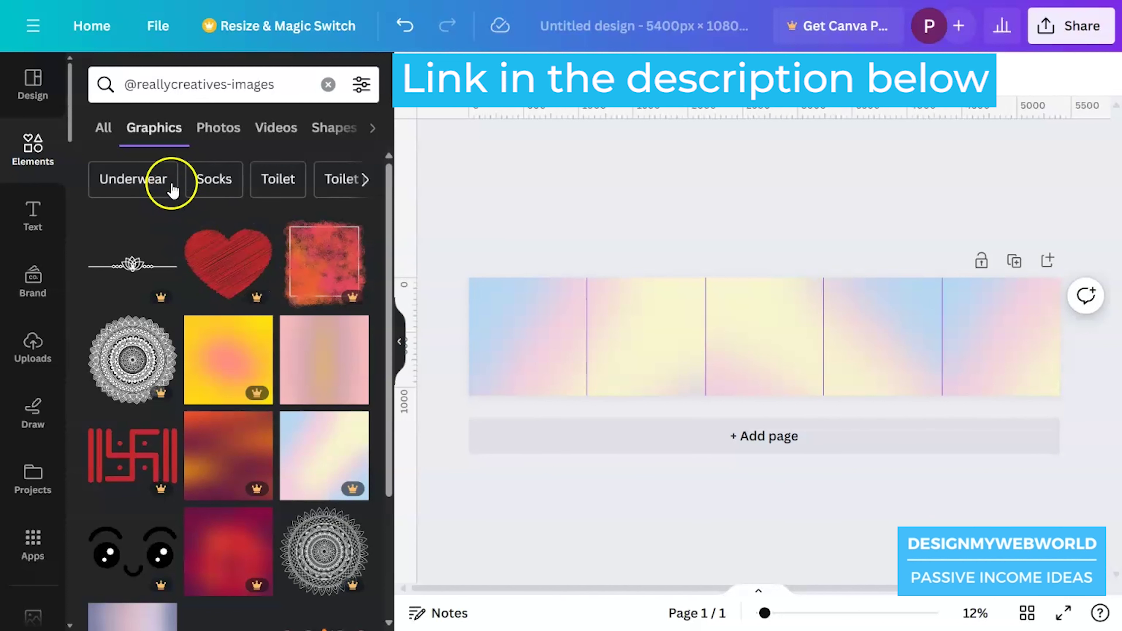
Search the elements for set:nAFwBUfTHcc and place a puzzle piece with side and bottom tabs on the guide between columns one and two
{"action": "scroll", "coordinate": [206, 330], "scroll_direction": "down", "scroll_amount": 6}
{"action": "scroll", "coordinate": [210, 333], "scroll_direction": "down", "scroll_amount": 7}
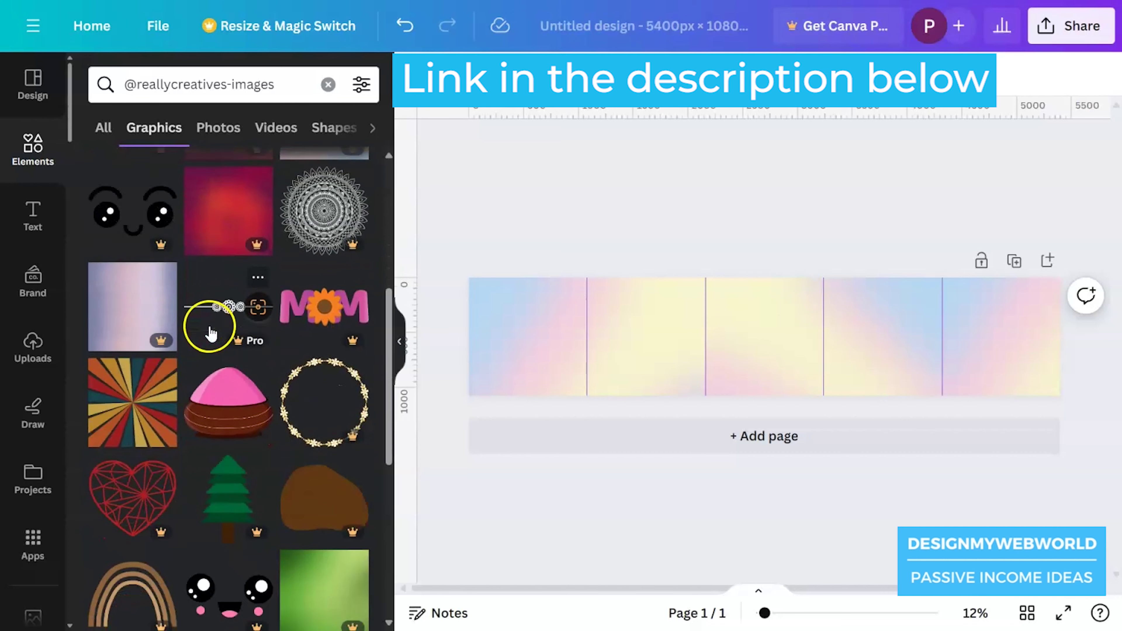
{"action": "scroll", "coordinate": [211, 334], "scroll_direction": "down", "scroll_amount": 4}
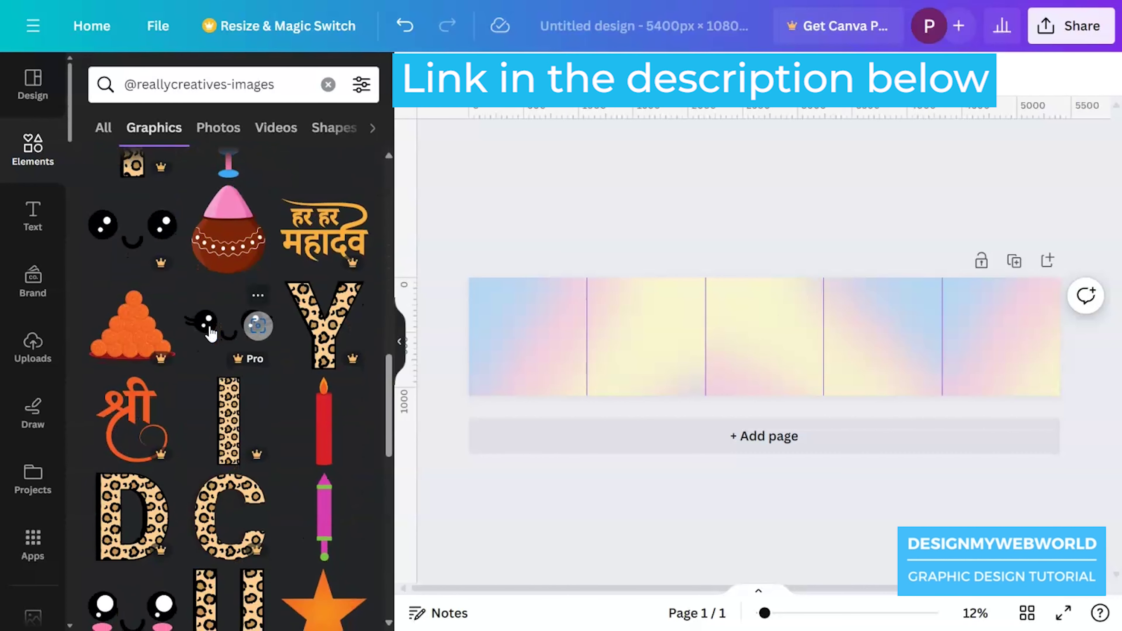
{"action": "scroll", "coordinate": [211, 334], "scroll_direction": "down", "scroll_amount": 5}
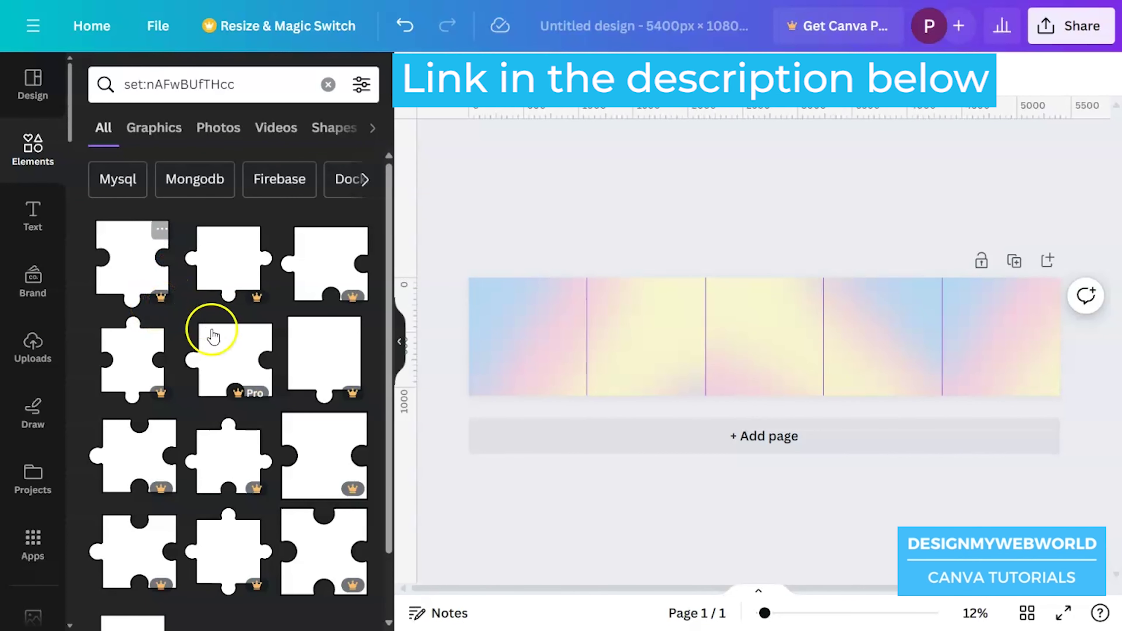
{"action": "left_click_drag", "start_coordinate": [240, 285], "coordinate": [588, 356]}
{"action": "left_click", "coordinate": [629, 73]}
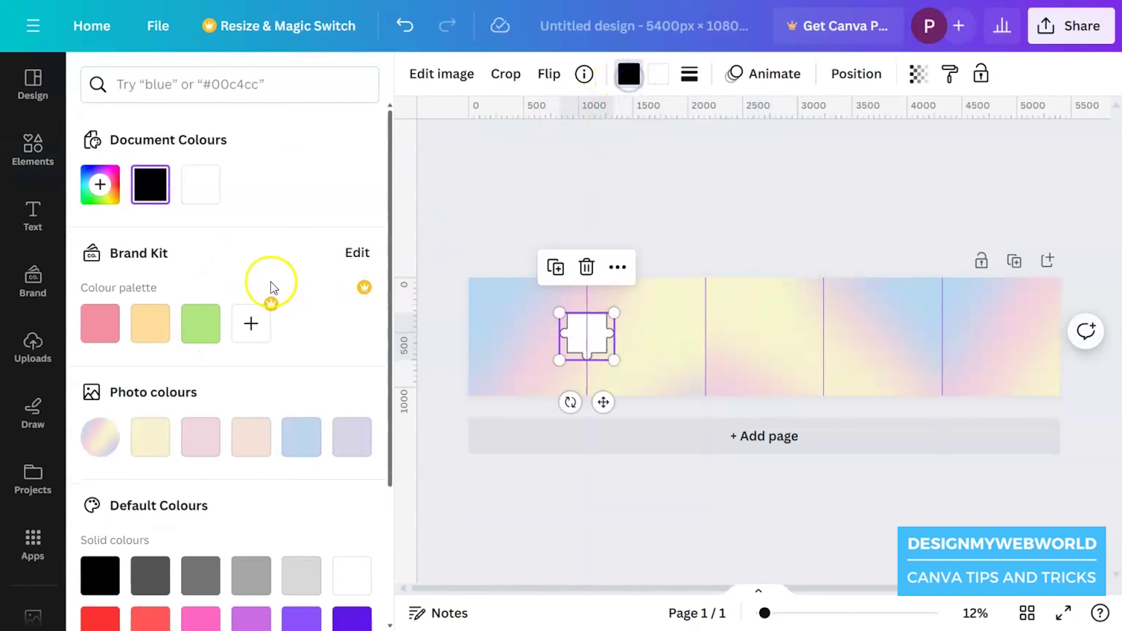
{"action": "left_click", "coordinate": [630, 79]}
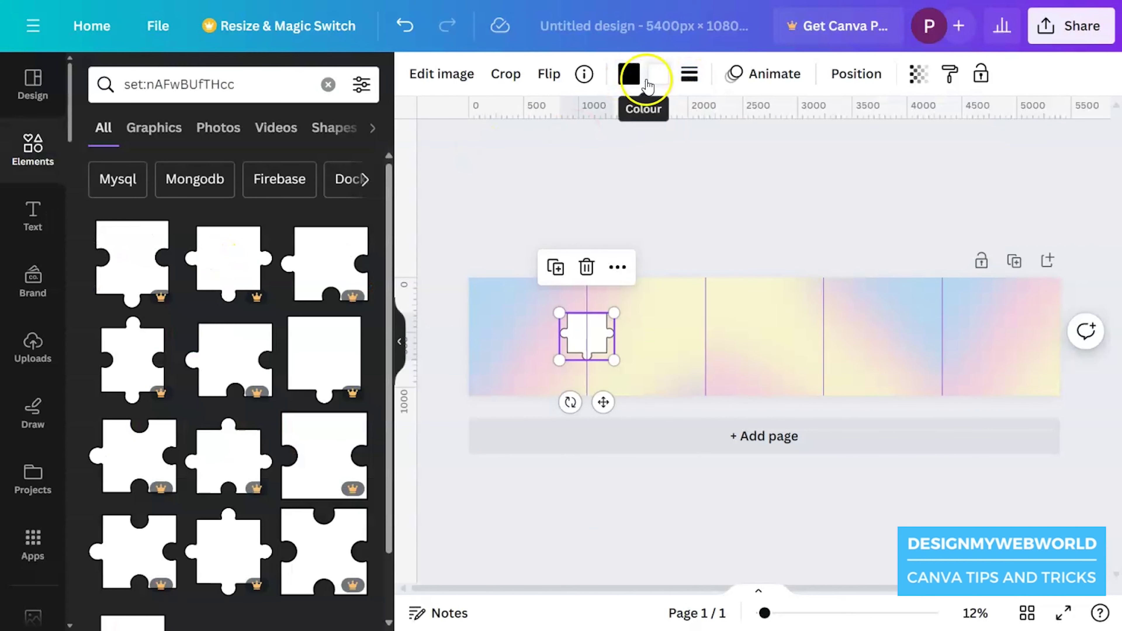
{"action": "mouse_move", "coordinate": [591, 332]}
{"action": "left_mouse_down"}
{"action": "mouse_move", "coordinate": [624, 301]}
{"action": "mouse_move", "coordinate": [589, 338]}
{"action": "left_mouse_up"}
Recolour the puzzle piece from the photo colours, changing its white to pale yellow and its black to pale pink
{"action": "left_click", "coordinate": [658, 73]}
{"action": "left_click", "coordinate": [150, 437]}
{"action": "left_click", "coordinate": [628, 74]}
{"action": "left_click", "coordinate": [200, 437]}
{"action": "left_click", "coordinate": [646, 515]}
Try the peach, blue, lavender, pink and pale yellow photo colours on the body of the puzzle piece
{"action": "left_click", "coordinate": [602, 347]}
{"action": "left_click", "coordinate": [658, 74]}
{"action": "left_click", "coordinate": [251, 442]}
{"action": "left_click", "coordinate": [302, 439]}
{"action": "left_click", "coordinate": [347, 447]}
{"action": "left_click", "coordinate": [201, 440]}
{"action": "left_click", "coordinate": [150, 437]}
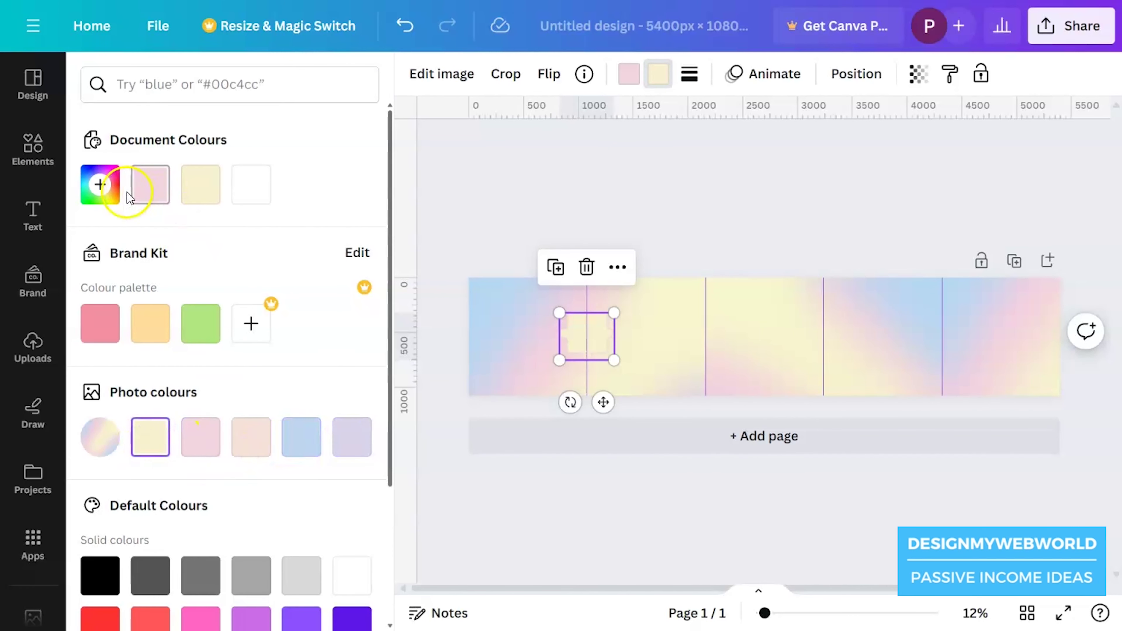
Change the body of the puzzle piece to a custom, very light cream colour
{"action": "left_click", "coordinate": [100, 185]}
{"action": "left_click", "coordinate": [110, 227]}
{"action": "left_click", "coordinate": [525, 543]}
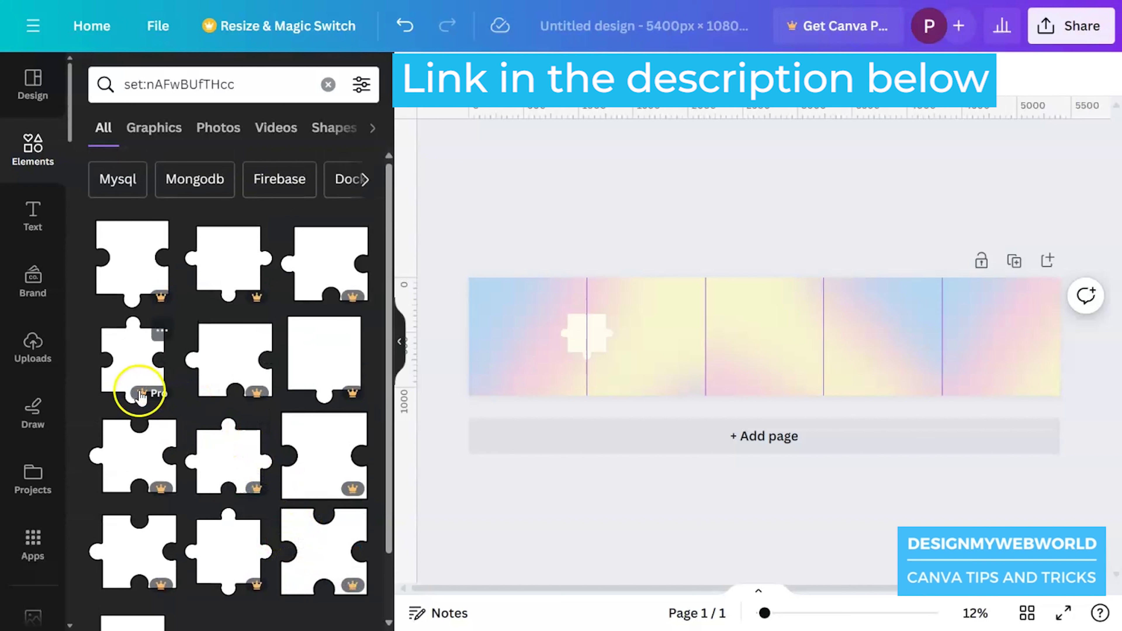
Place the narrow puzzle piece with top and bottom tabs between columns two and three, and copy the first piece's style onto it
{"action": "left_click_drag", "start_coordinate": [111, 349], "coordinate": [705, 335]}
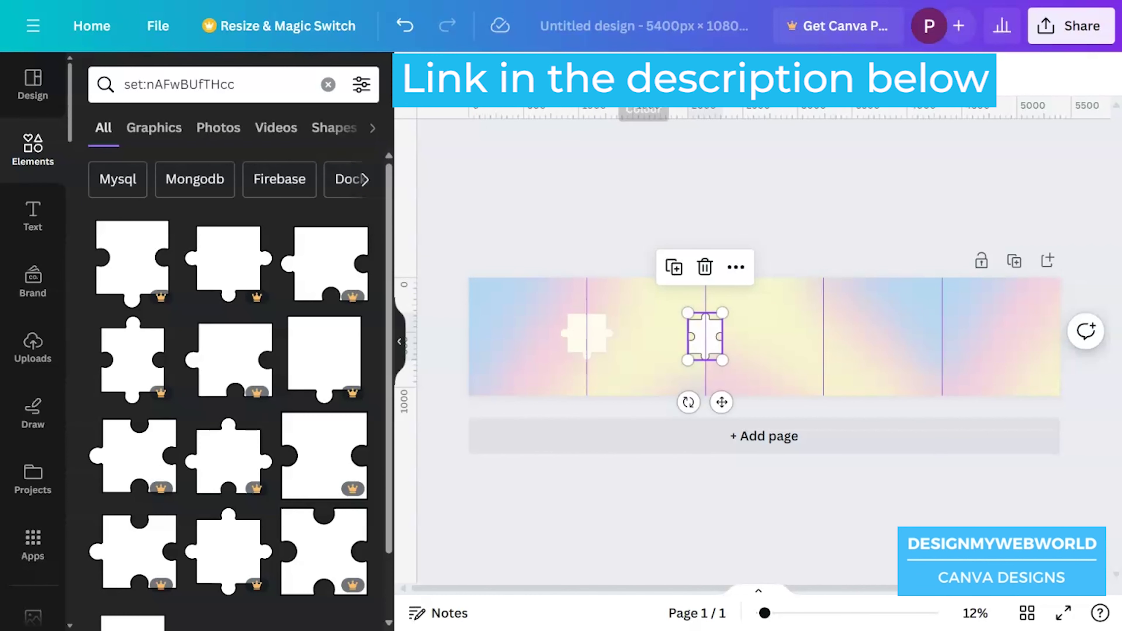
{"action": "left_click", "coordinate": [658, 73]}
{"action": "left_click", "coordinate": [581, 340]}
{"action": "left_click", "coordinate": [617, 270]}
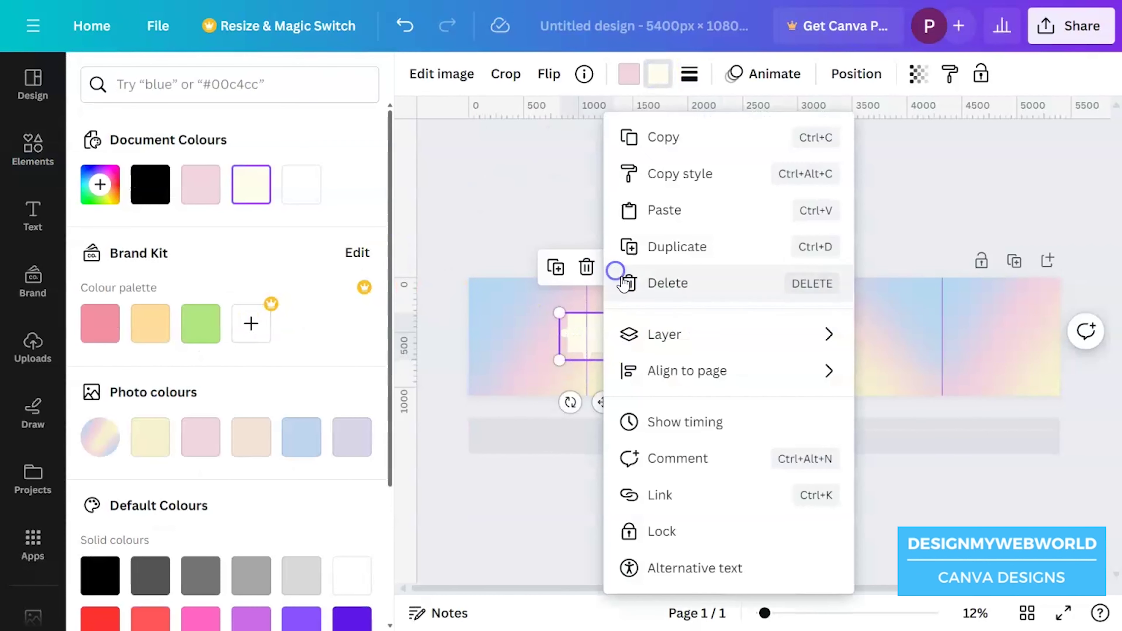
{"action": "left_click", "coordinate": [689, 174]}
{"action": "left_click", "coordinate": [708, 321]}
{"action": "left_click", "coordinate": [674, 498]}
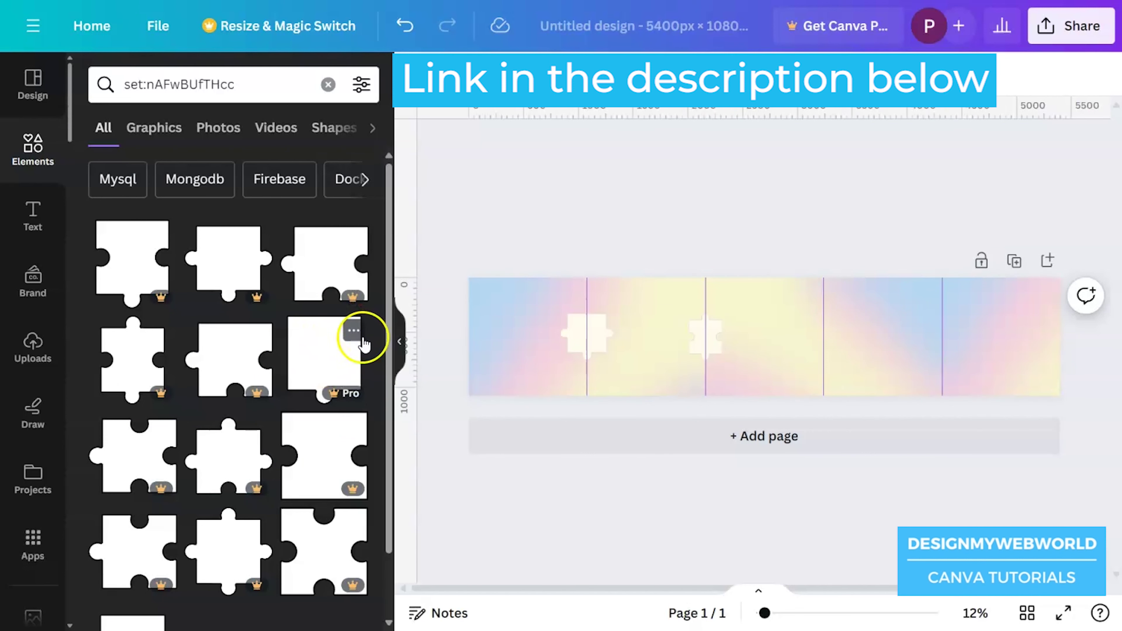
Place the square piece with only a bottom tab at the top edge of column two and recolour it with the document's pink and cream
{"action": "left_click_drag", "start_coordinate": [321, 359], "coordinate": [665, 301]}
{"action": "left_click", "coordinate": [658, 74]}
{"action": "left_click", "coordinate": [201, 184]}
{"action": "left_click", "coordinate": [252, 185]}
{"action": "left_click", "coordinate": [657, 510]}
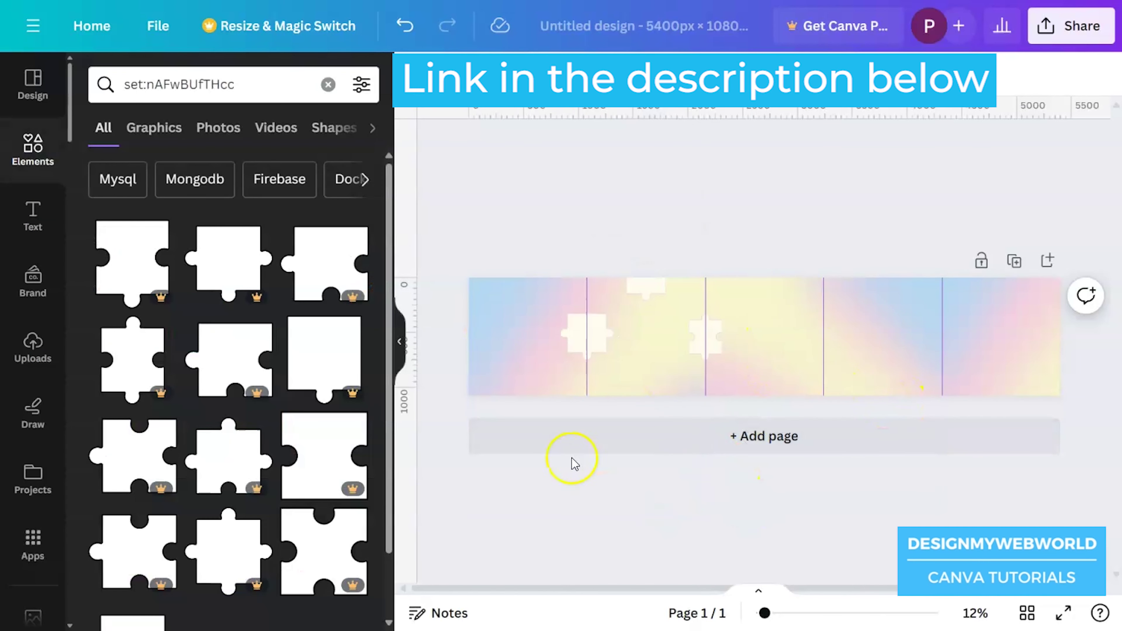
Place the puzzle piece with three tabs and a bottom notch between columns three and four, recoloured with the document's pink and cream
{"action": "scroll", "coordinate": [311, 473], "scroll_direction": "down", "scroll_amount": 2}
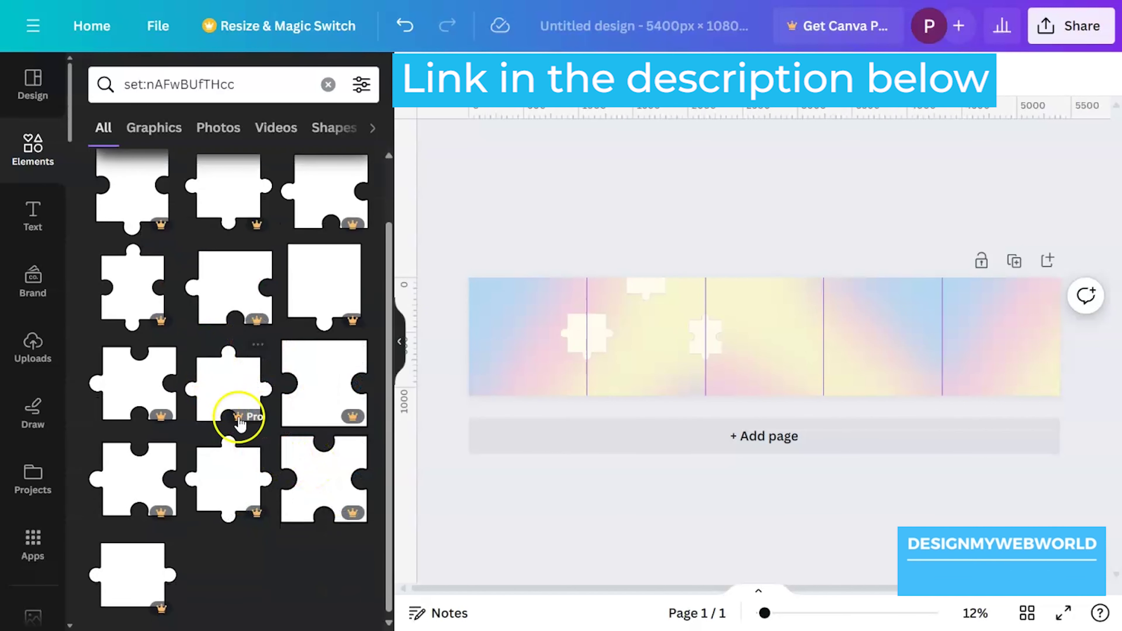
{"action": "left_click", "coordinate": [221, 391]}
{"action": "left_click_drag", "start_coordinate": [764, 336], "coordinate": [844, 356]}
{"action": "left_click", "coordinate": [628, 74]}
{"action": "left_click", "coordinate": [200, 184]}
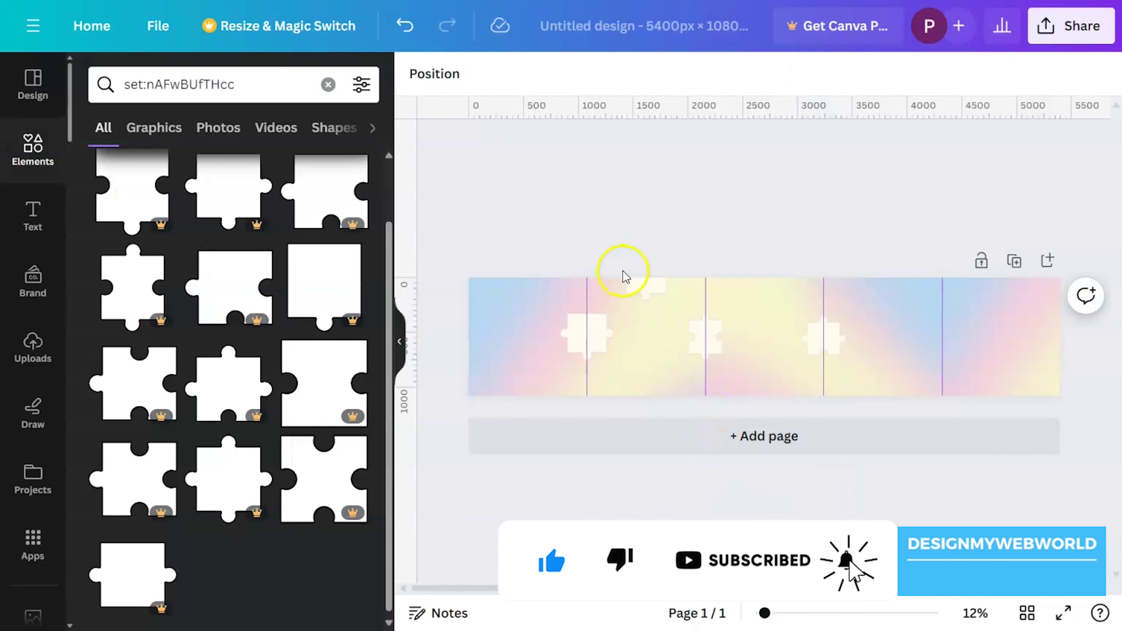
Put an upside-down copy of the top-edge puzzle piece at the bottom edge of column three, partly off the page
{"action": "left_click", "coordinate": [640, 289]}
{"action": "left_click_drag", "start_coordinate": [641, 292], "coordinate": [764, 372]}
{"action": "left_click_drag", "start_coordinate": [769, 412], "coordinate": [779, 310]}
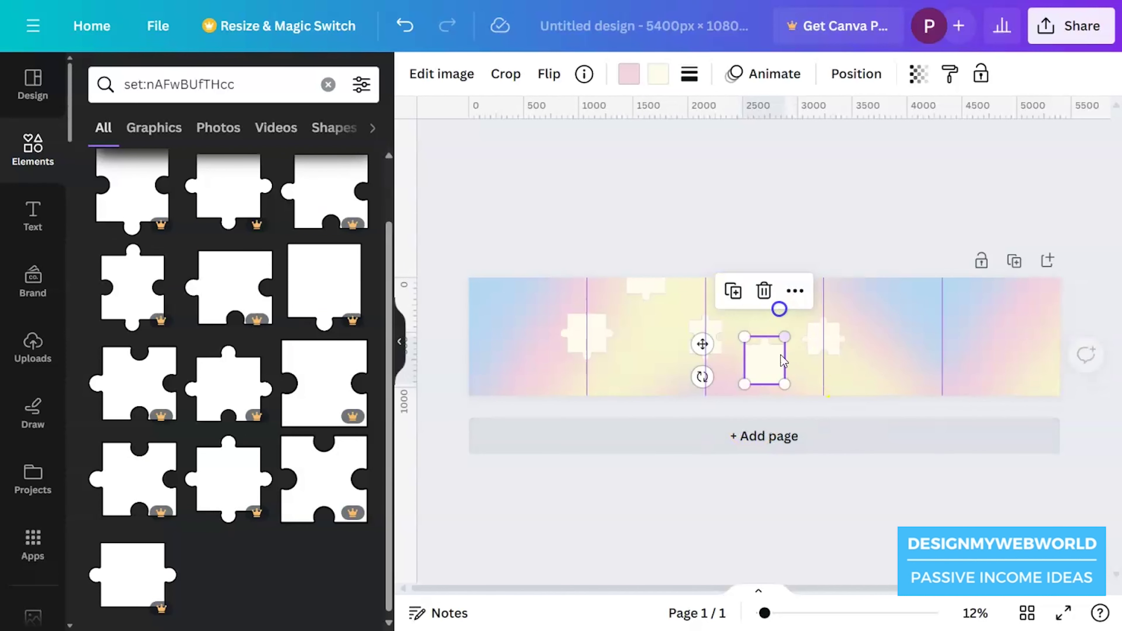
{"action": "left_click_drag", "start_coordinate": [760, 383], "coordinate": [767, 405]}
{"action": "left_click", "coordinate": [752, 221]}
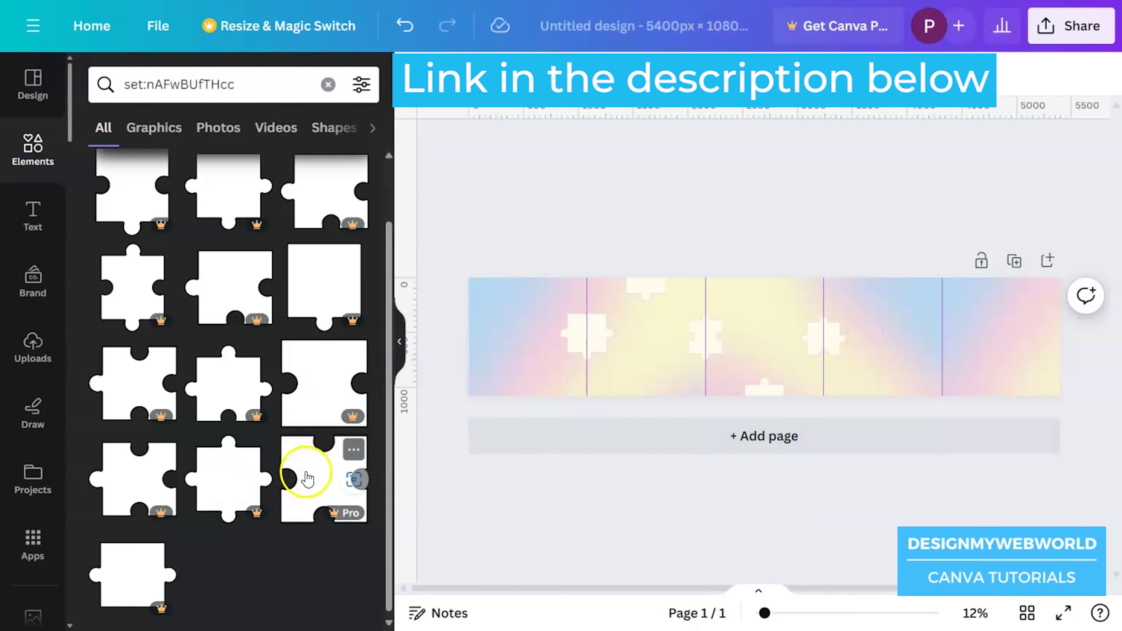
Place the puzzle piece with four notches on the guide between columns four and five, recoloured with the document's pink and cream
{"action": "left_click", "coordinate": [254, 183]}
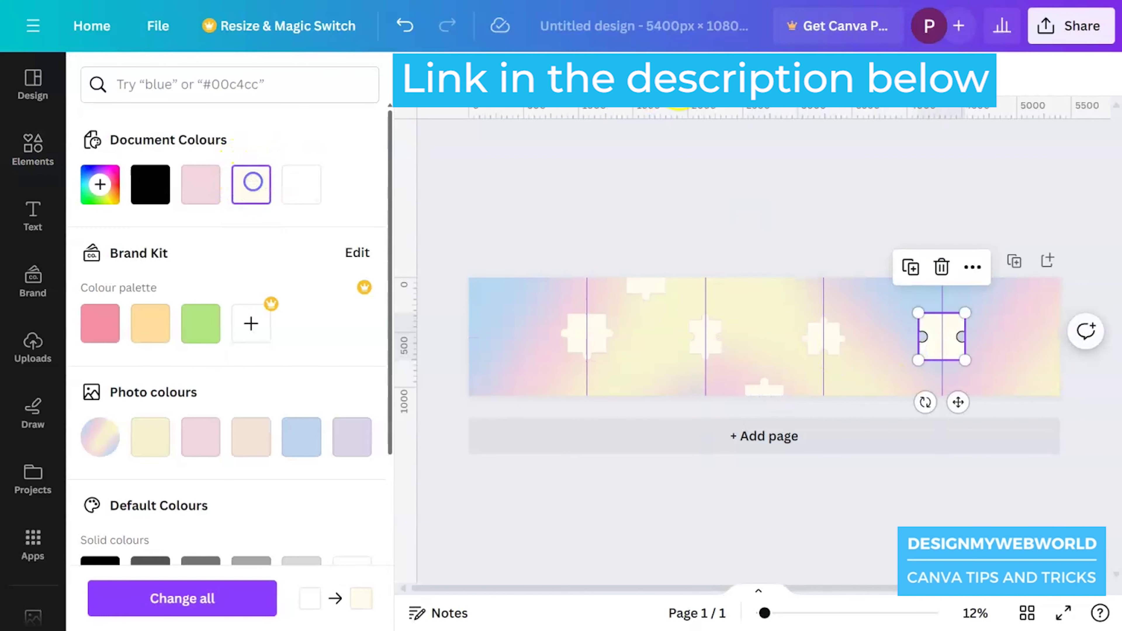
{"action": "left_click", "coordinate": [656, 73]}
{"action": "left_click", "coordinate": [197, 188]}
{"action": "left_click_drag", "start_coordinate": [966, 360], "coordinate": [960, 355]}
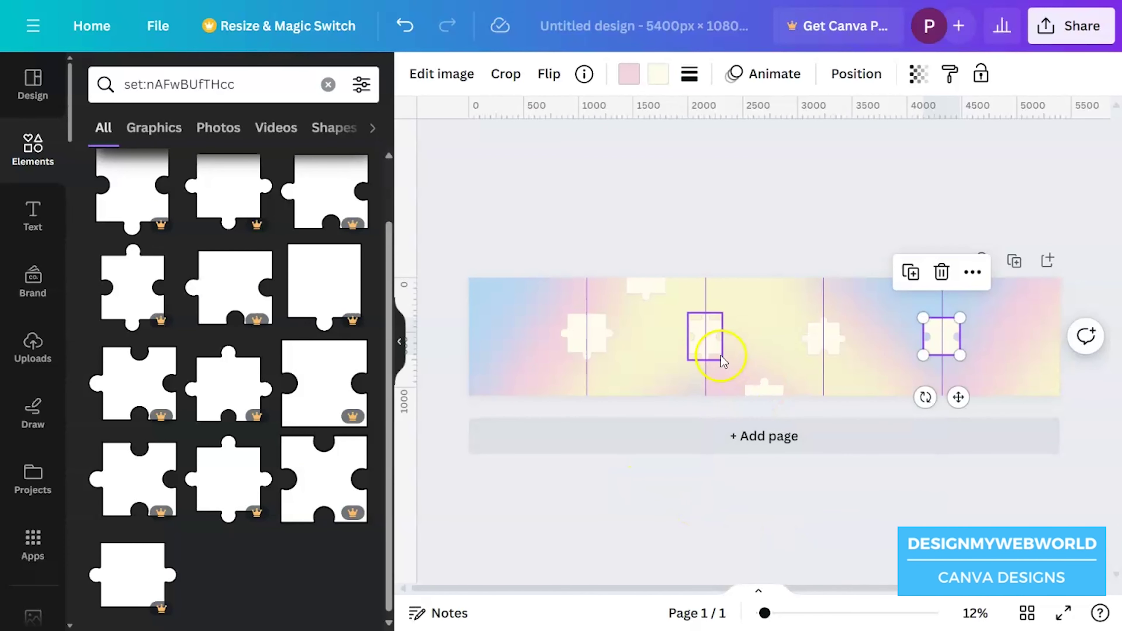
Add further copies of the edge puzzle pieces around columns four and five, partly off the page
{"action": "left_click_drag", "start_coordinate": [776, 393], "coordinate": [1023, 389]}
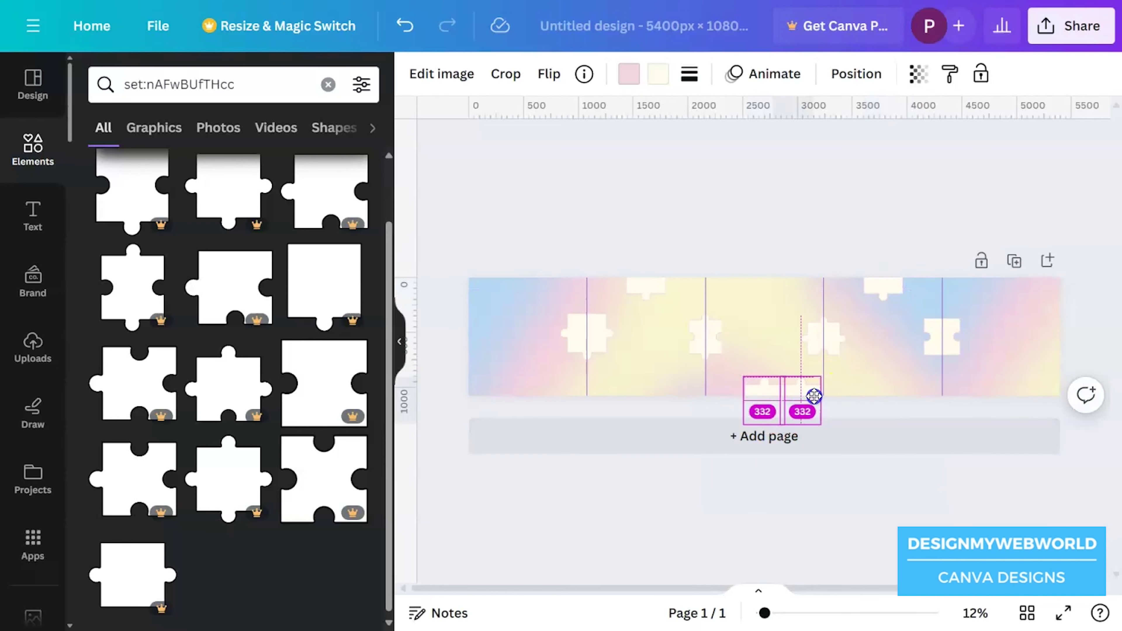
{"action": "key", "text": "ctrl+d"}
{"action": "left_click_drag", "start_coordinate": [966, 357], "coordinate": [1055, 343]}
{"action": "left_click", "coordinate": [881, 486]}
{"action": "left_click", "coordinate": [1047, 351]}
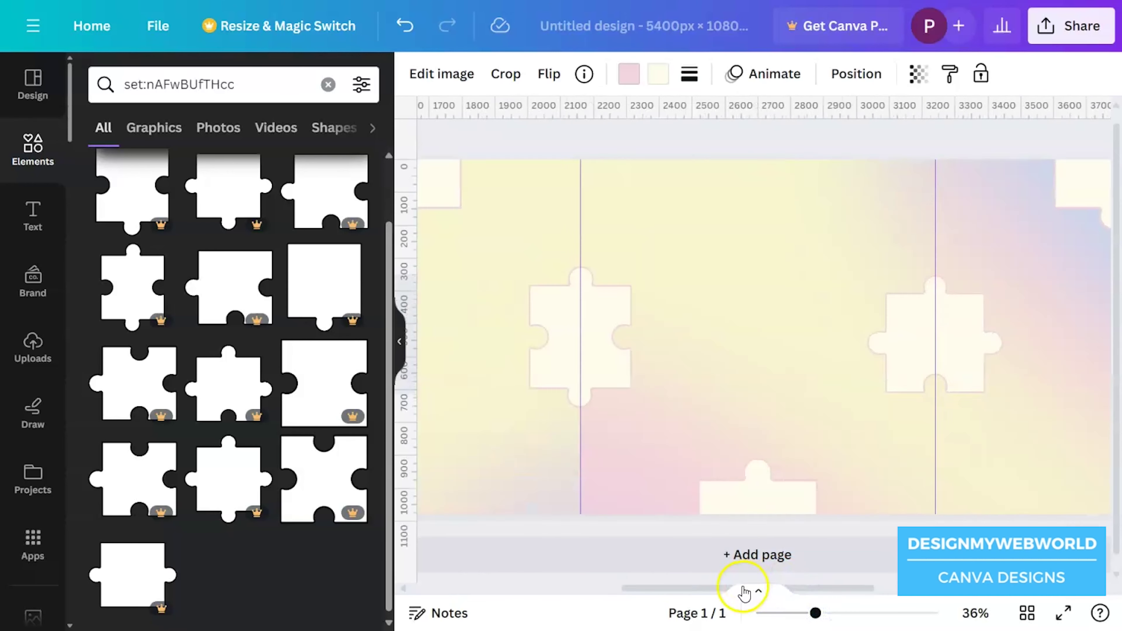
Add a heading reading "4", enlarge it to about size 271 and move it to the upper middle of column one
{"action": "left_click_drag", "start_coordinate": [744, 592], "coordinate": [535, 593]}
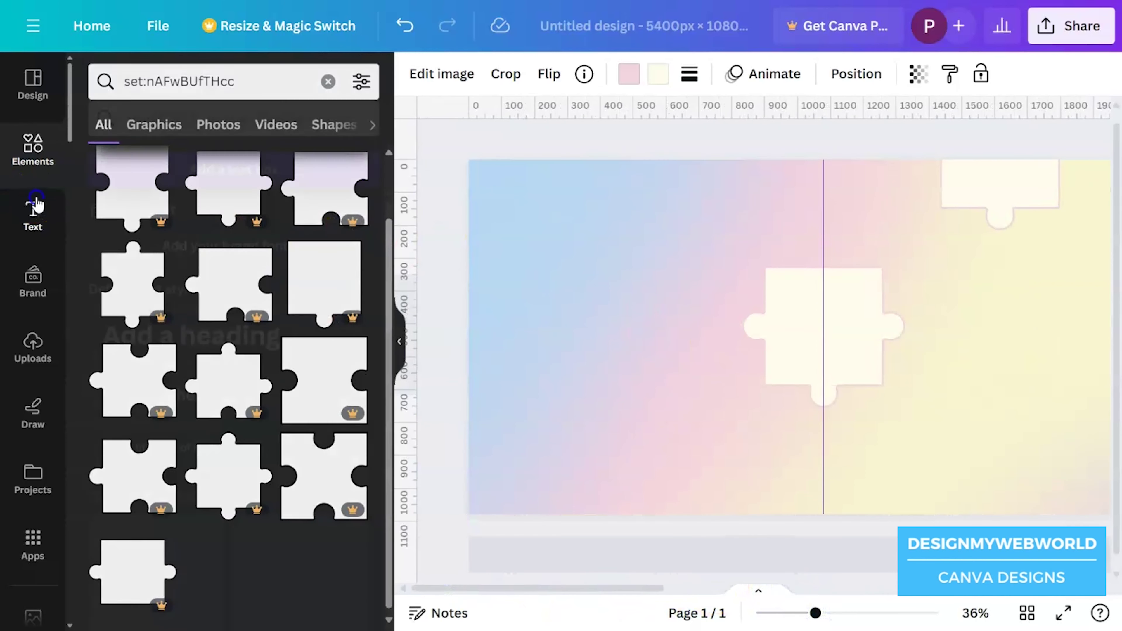
{"action": "left_click", "coordinate": [33, 215]}
{"action": "left_click", "coordinate": [181, 301]}
{"action": "type", "text": "47"}
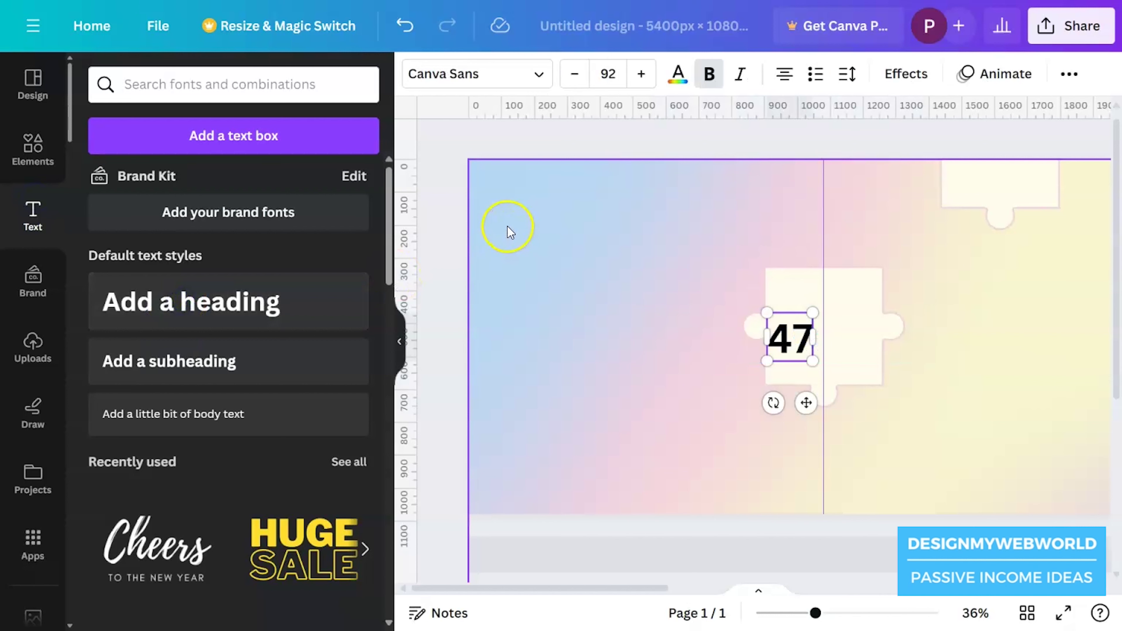
{"action": "key", "text": "BackSpace"}
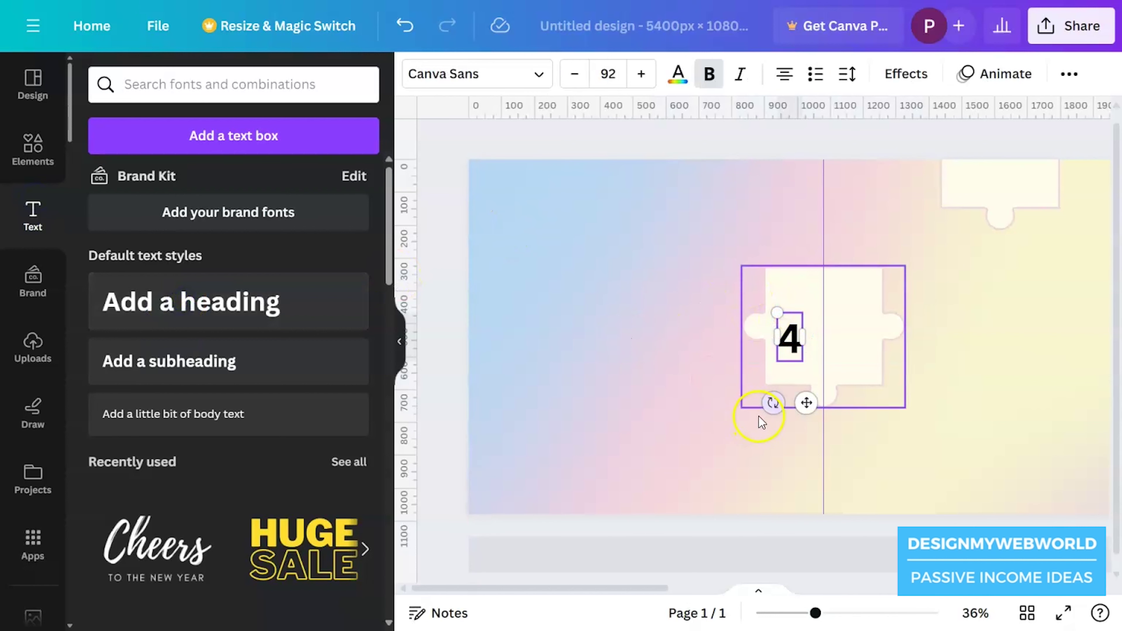
{"action": "left_click_drag", "start_coordinate": [802, 364], "coordinate": [848, 403]}
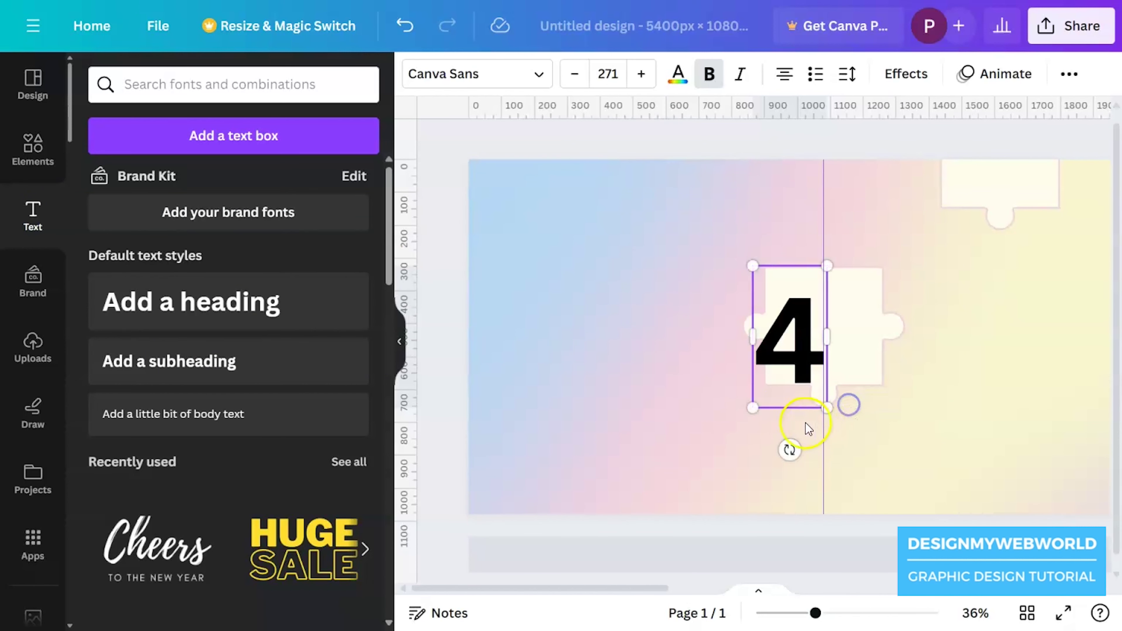
{"action": "left_click", "coordinate": [791, 296]}
{"action": "left_click_drag", "start_coordinate": [812, 365], "coordinate": [655, 271]}
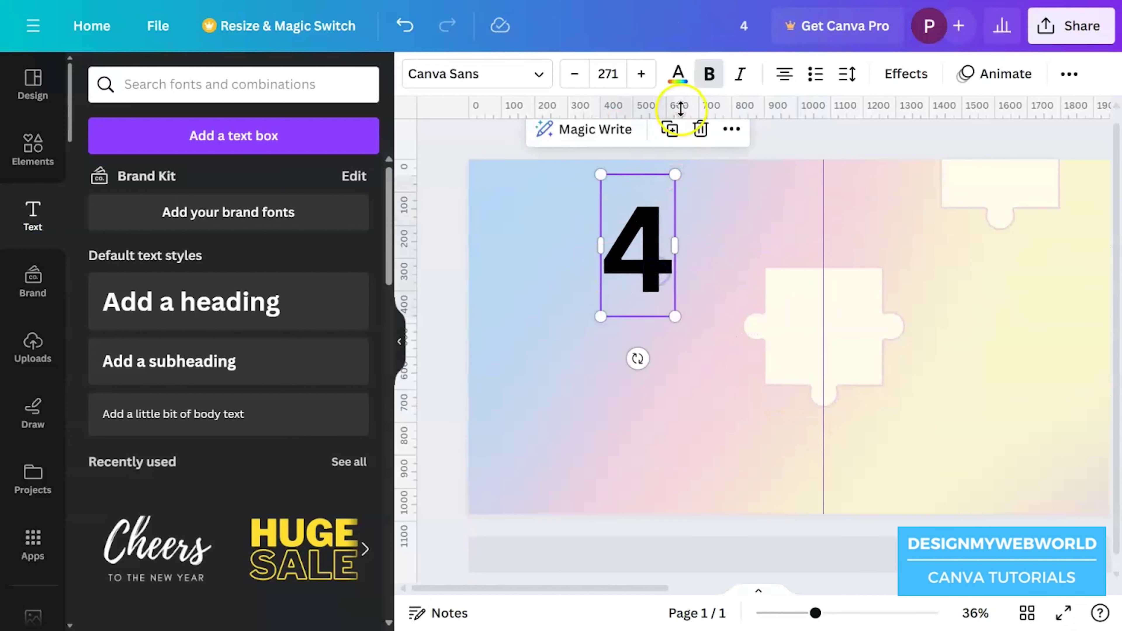
Colour the "4" dark maroon with the custom colour #5B0825
{"action": "left_click", "coordinate": [679, 76]}
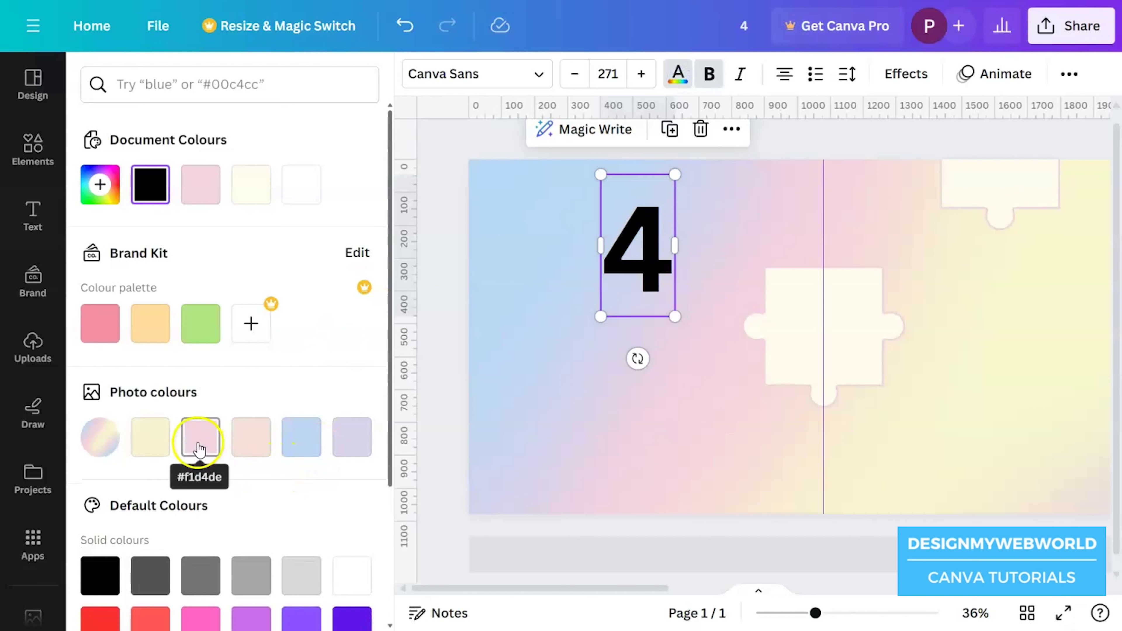
{"action": "left_click", "coordinate": [199, 447]}
{"action": "left_click", "coordinate": [99, 185]}
{"action": "left_click_drag", "start_coordinate": [305, 264], "coordinate": [326, 291]}
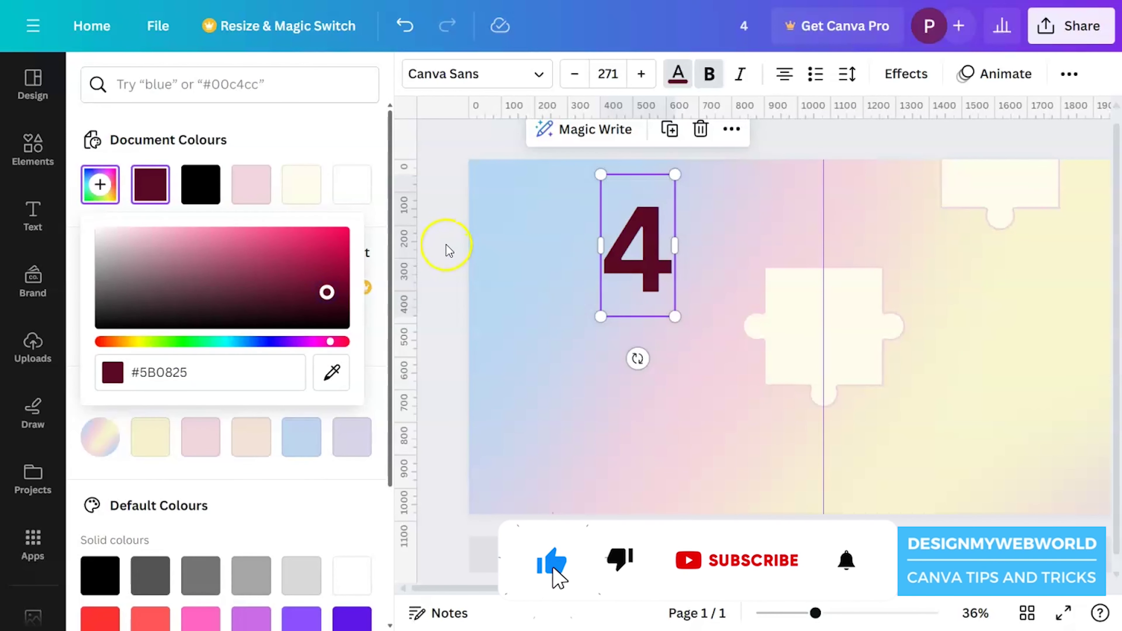
{"action": "left_click", "coordinate": [448, 250]}
Add a heading reading "Steps to", centre it beneath the "4" and set it in uppercase
{"action": "left_click", "coordinate": [206, 310]}
{"action": "left_click", "coordinate": [794, 359]}
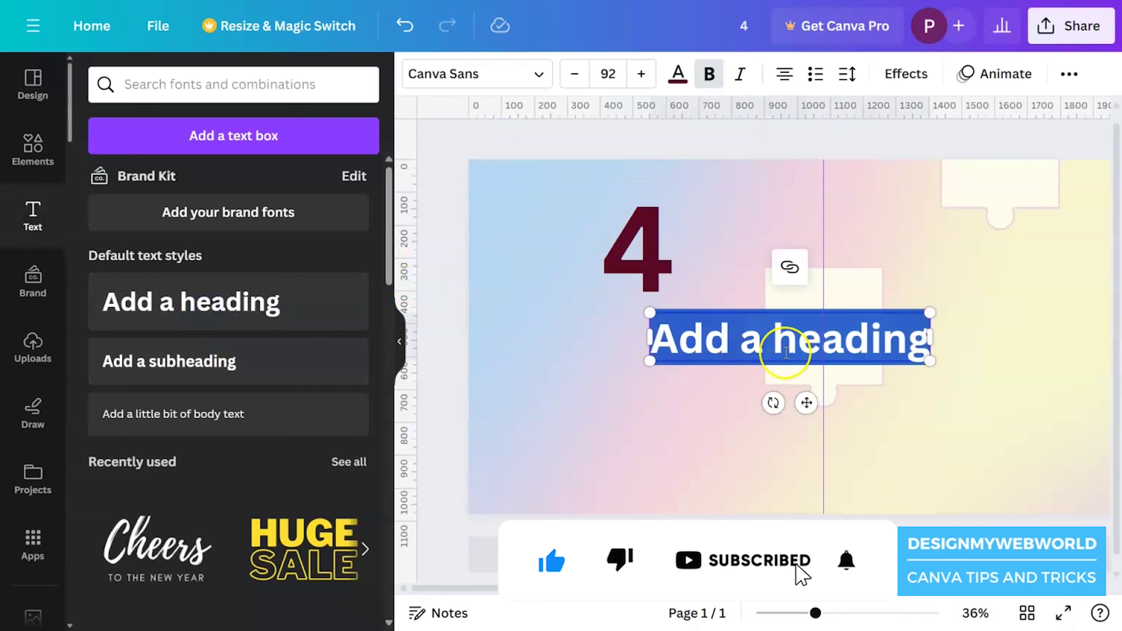
{"action": "type", "text": "Steps"}
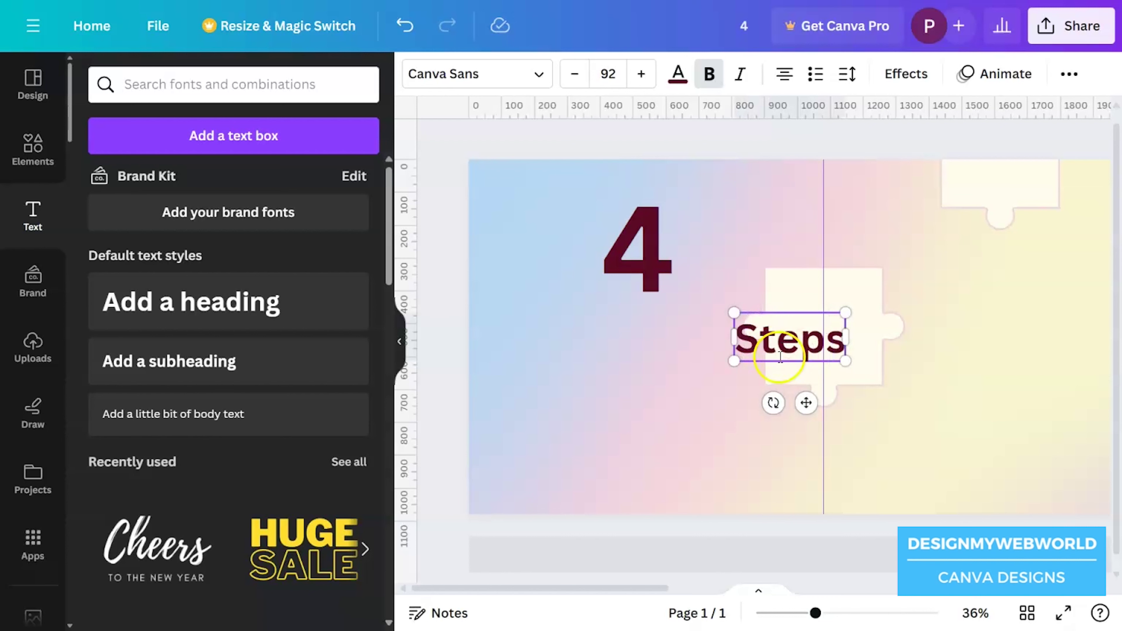
{"action": "type", "text": "  to"}
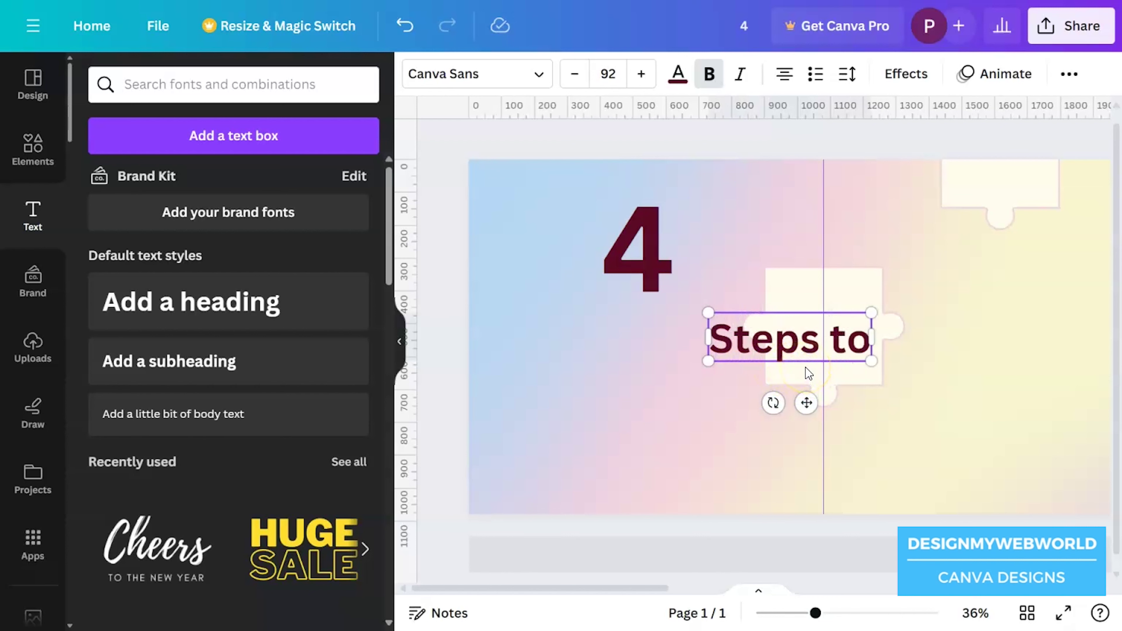
{"action": "left_click_drag", "start_coordinate": [806, 402], "coordinate": [658, 393]}
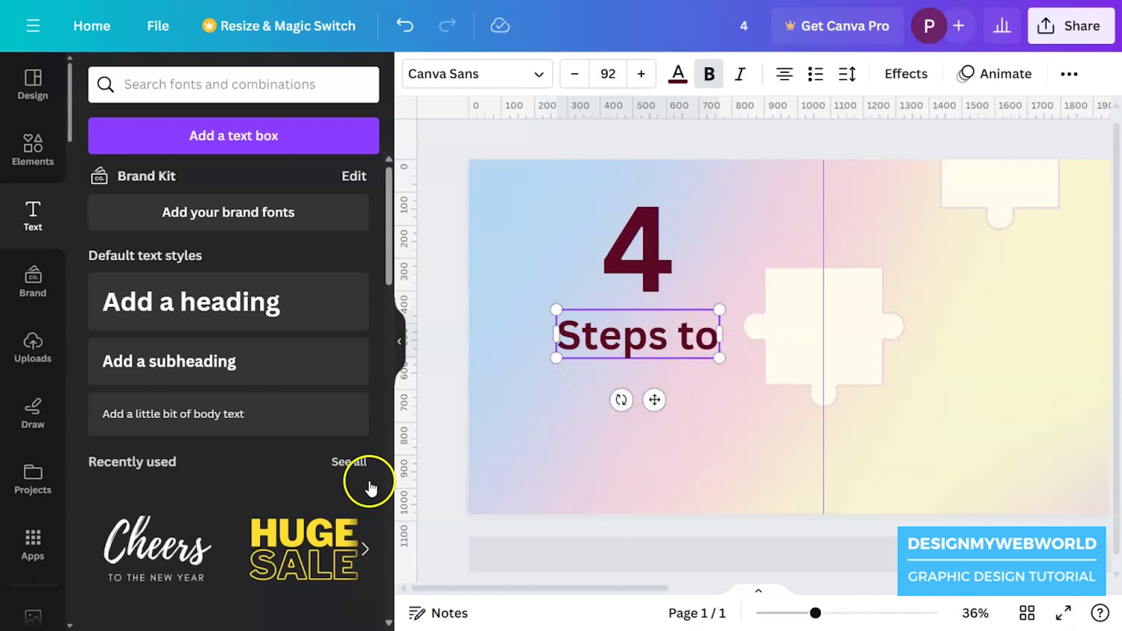
{"action": "left_click", "coordinate": [648, 338]}
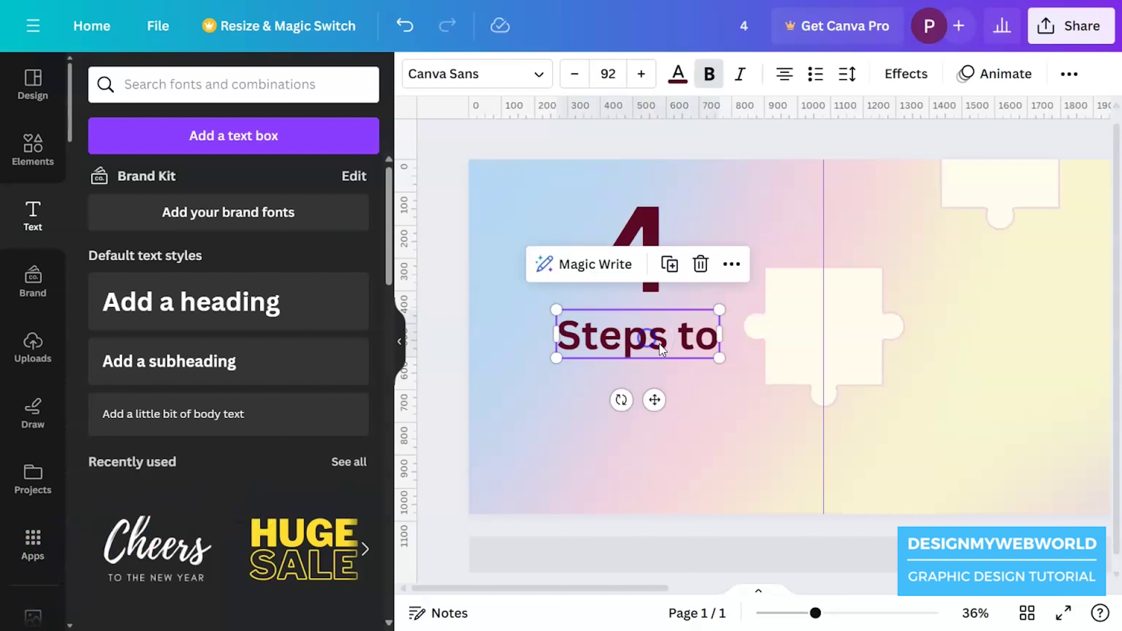
{"action": "left_click", "coordinate": [1064, 75]}
{"action": "left_click", "coordinate": [870, 126]}
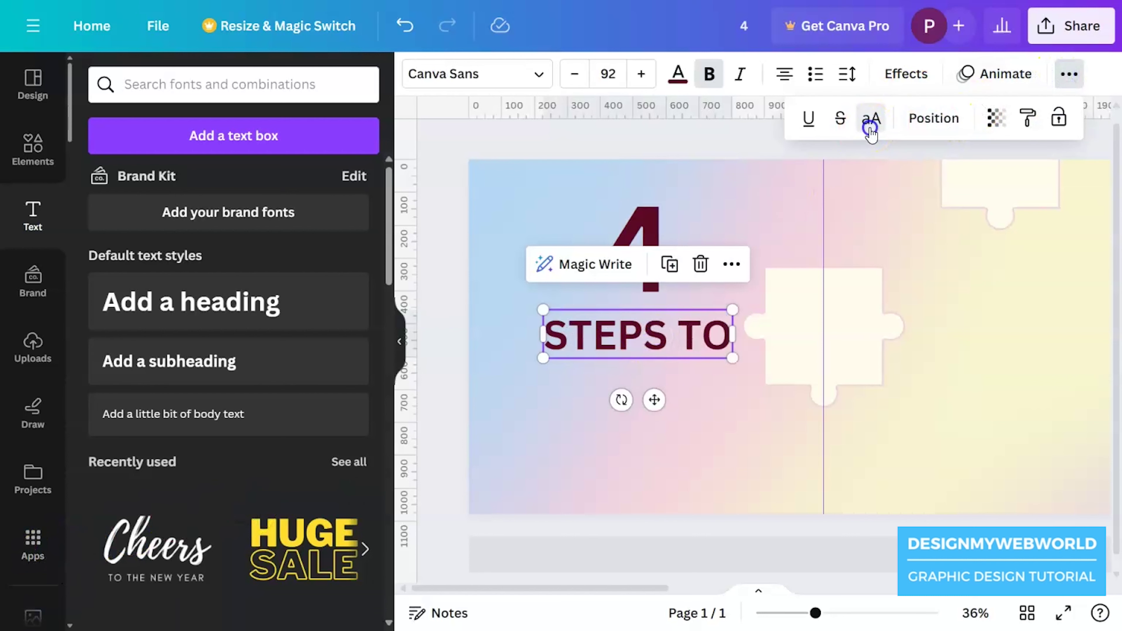
Add a matching "GET CLIENTS" line beneath "STEPS TO" and enlarge the "STEPS TO" line
{"action": "type", "text": "GET CLIENTS"}
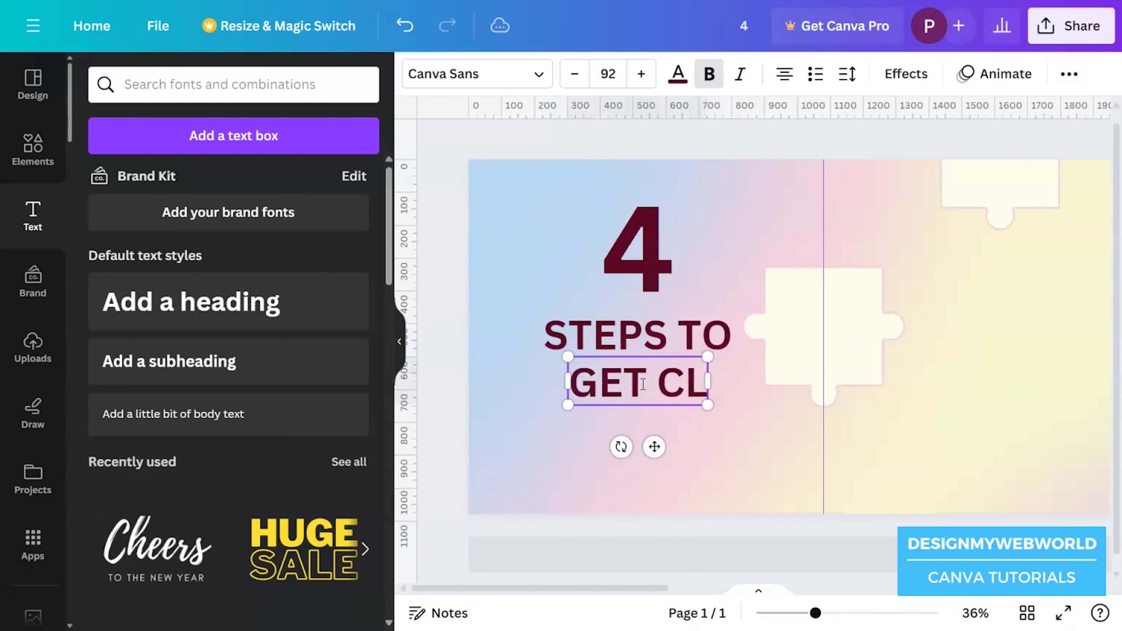
{"action": "left_click_drag", "start_coordinate": [411, 315], "coordinate": [469, 321]}
{"action": "left_click", "coordinate": [638, 335]}
{"action": "left_click_drag", "start_coordinate": [733, 356], "coordinate": [765, 371]}
{"action": "left_click", "coordinate": [486, 382]}
{"action": "left_click", "coordinate": [627, 392]}
{"action": "left_click", "coordinate": [701, 348]}
Lower the three title lines in column one and scale "GET CLIENTS" to about size 86.5 to match "STEPS TO" in width
{"action": "left_click", "coordinate": [639, 256], "text": "shift"}
{"action": "left_click_drag", "start_coordinate": [679, 371], "coordinate": [680, 416]}
{"action": "left_click", "coordinate": [832, 343]}
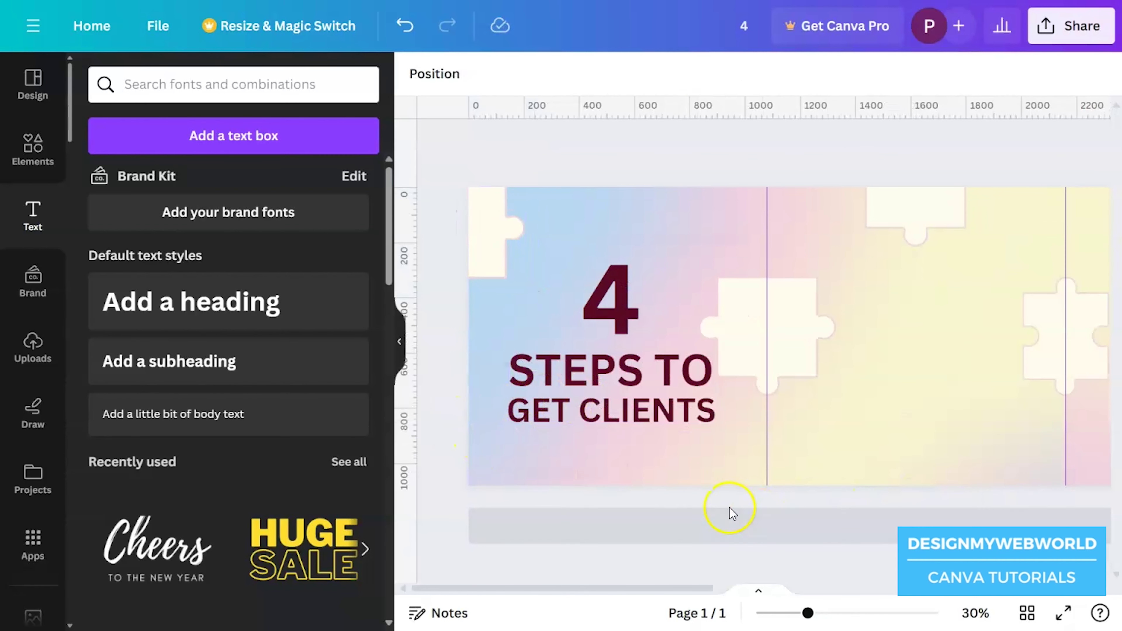
{"action": "left_click", "coordinate": [603, 409]}
{"action": "left_click_drag", "start_coordinate": [714, 429], "coordinate": [709, 426]}
{"action": "left_click", "coordinate": [672, 161]}
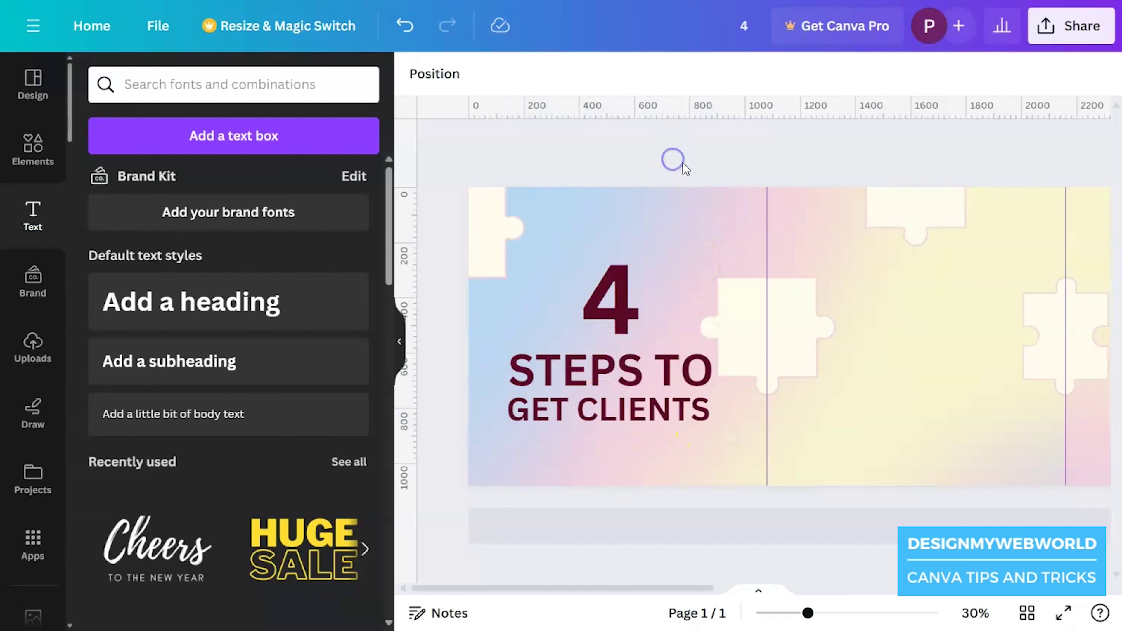
Copy the "4" to the middle of column two, change it to "1" and shrink it to about size 180
{"action": "left_click", "coordinate": [622, 315]}
{"action": "left_click_drag", "start_coordinate": [617, 314], "coordinate": [915, 314]}
{"action": "double_click", "coordinate": [915, 315]}
{"action": "type", "text": "1"}
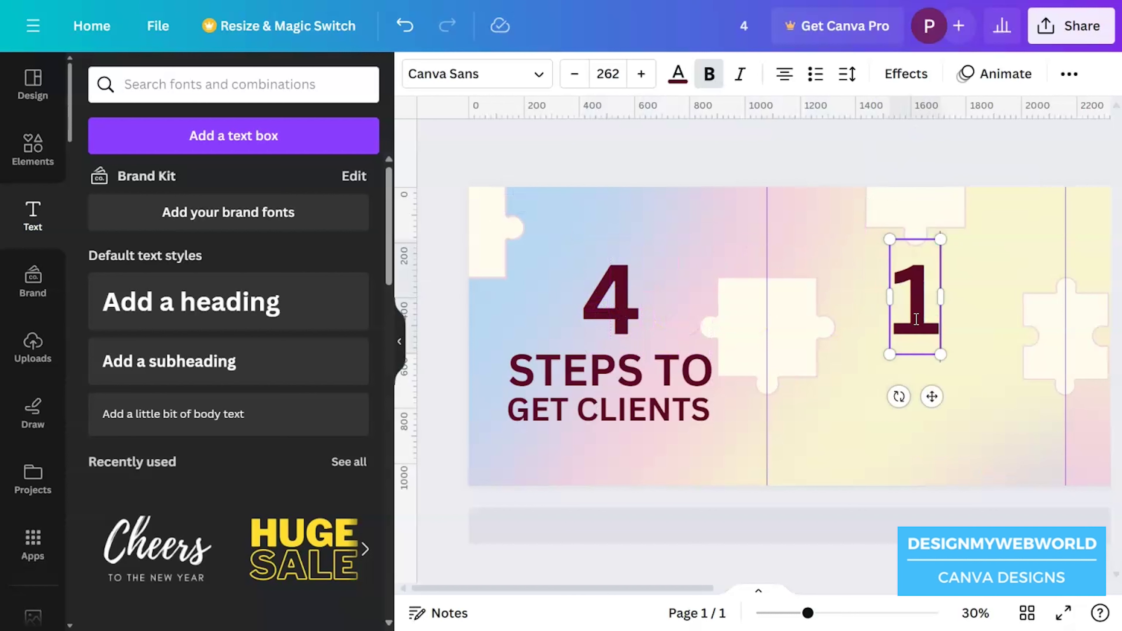
{"action": "left_click_drag", "start_coordinate": [939, 355], "coordinate": [929, 338]}
Copy "GET CLIENTS" to column two, reword it "IDENTIFY YOUR AUDIENCE", shrink it to about size 30 and centre it under the "1"
{"action": "left_click", "coordinate": [544, 412]}
{"action": "left_click_drag", "start_coordinate": [545, 413], "coordinate": [859, 414]}
{"action": "double_click", "coordinate": [899, 411]}
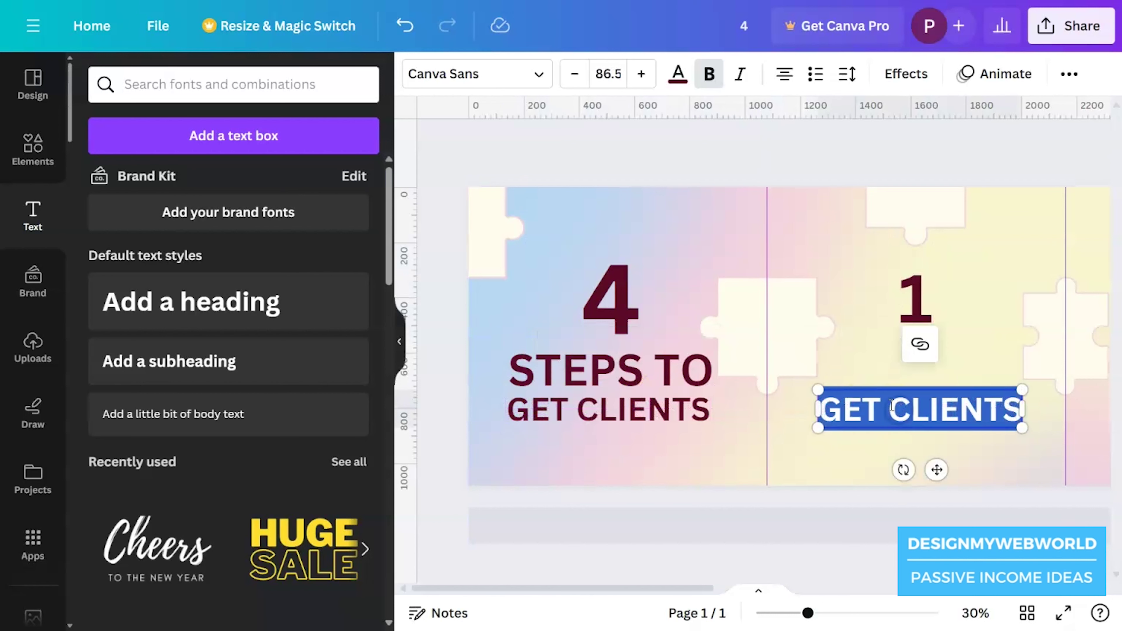
{"action": "type", "text": "IDENT"}
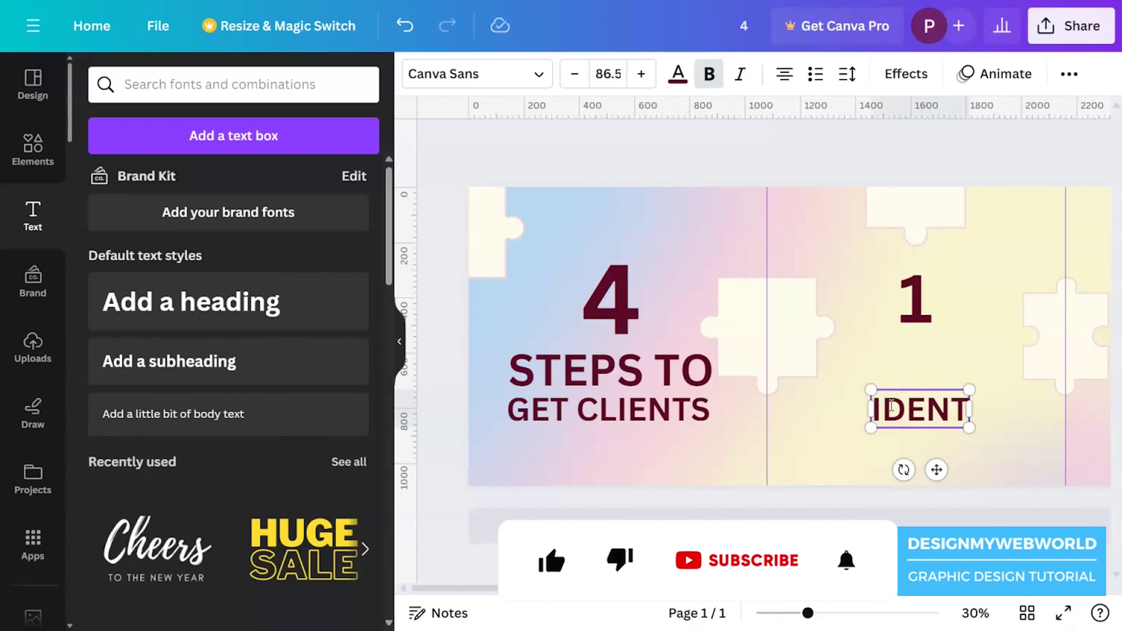
{"action": "type", "text": "IFY YOUR AUDIENCE"}
{"action": "left_click_drag", "start_coordinate": [1108, 428], "coordinate": [974, 416]}
{"action": "left_click_drag", "start_coordinate": [917, 445], "coordinate": [917, 391]}
Place a copy of the column two subtitle below it, paste in the paragraph starting "To attract the right clients" and remove its bold
{"action": "scroll", "coordinate": [736, 478], "scroll_direction": "right", "scroll_amount": 5}
{"action": "left_click_drag", "start_coordinate": [571, 342], "coordinate": [572, 375], "text": "alt"}
{"action": "double_click", "coordinate": [572, 375]}
{"action": "type", "text": "To attract the right clients, you need to know who they are. Take some time to identify your target audience's demographics, interests, pain points, and needs."}
{"action": "key", "text": "ctrl+a"}
{"action": "left_click", "coordinate": [711, 76]}
Break the column two paragraph into four lines, scale it to about size 26 and place it near the bottom of the column
{"action": "mouse_move", "coordinate": [596, 425]}
{"action": "left_mouse_down"}
{"action": "mouse_move", "coordinate": [636, 444]}
{"action": "mouse_move", "coordinate": [666, 428]}
{"action": "mouse_move", "coordinate": [591, 431]}
{"action": "left_mouse_up"}
{"action": "key", "text": "Return"}
{"action": "left_click", "coordinate": [671, 391]}
{"action": "key", "text": "Return"}
{"action": "left_click_drag", "start_coordinate": [657, 397], "coordinate": [681, 409]}
{"action": "left_click_drag", "start_coordinate": [591, 450], "coordinate": [592, 493]}
{"action": "left_click_drag", "start_coordinate": [681, 451], "coordinate": [690, 456]}
Replace the subtitle under the "1" with "DEFINE YOUR IDEAL CLIENT"
{"action": "left_click", "coordinate": [566, 346]}
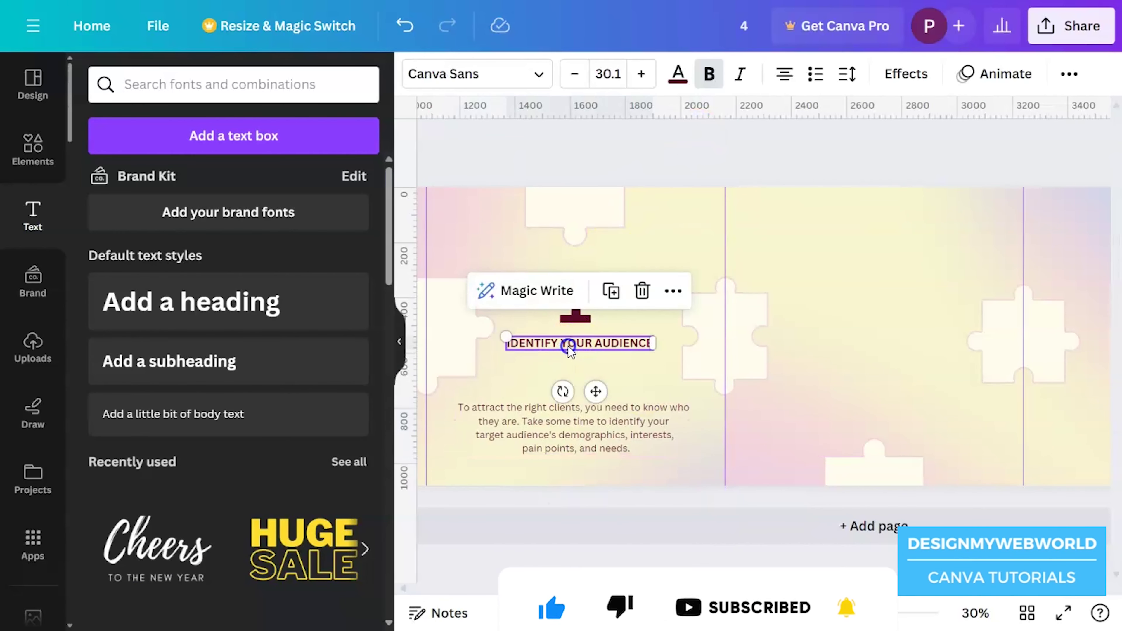
{"action": "double_click", "coordinate": [569, 346]}
{"action": "type", "text": "DEFINE YOUR IDEAL CLIENT"}
{"action": "left_click", "coordinate": [812, 161]}
{"action": "left_click", "coordinate": [597, 344]}
{"action": "left_click", "coordinate": [576, 314], "text": "shift"}
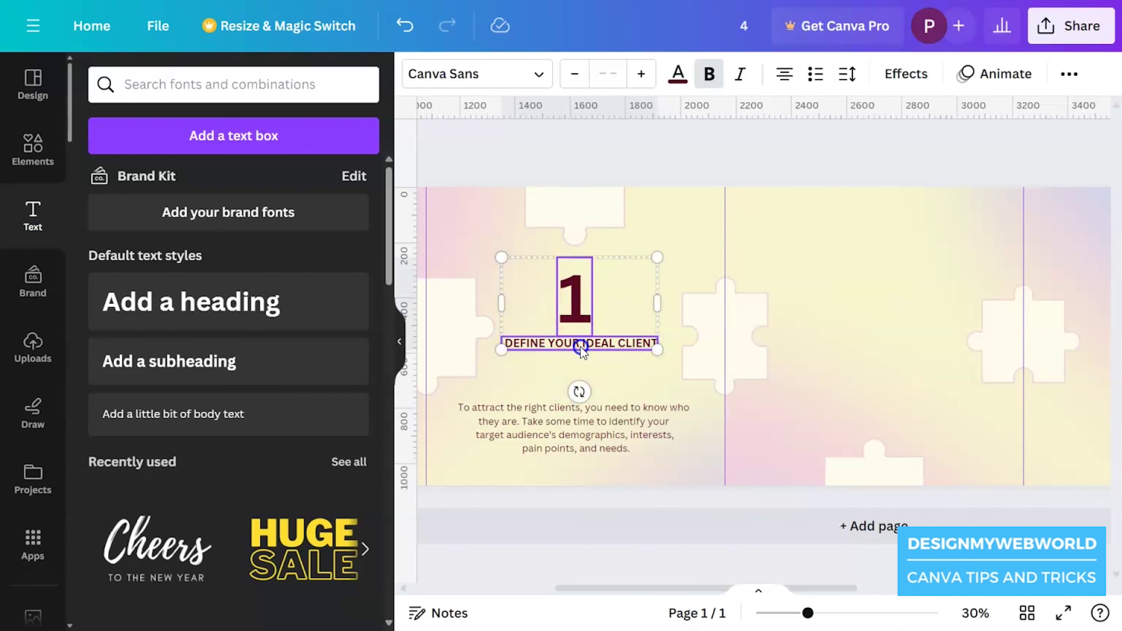
{"action": "left_click", "coordinate": [728, 250]}
{"action": "left_click", "coordinate": [574, 436]}
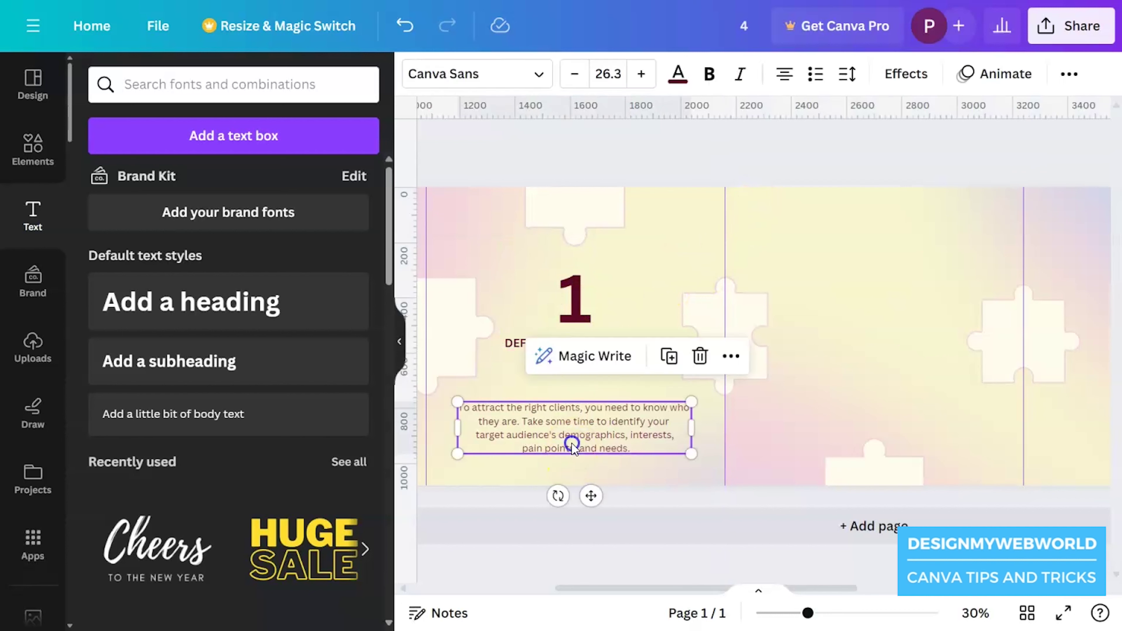
{"action": "left_click", "coordinate": [787, 163]}
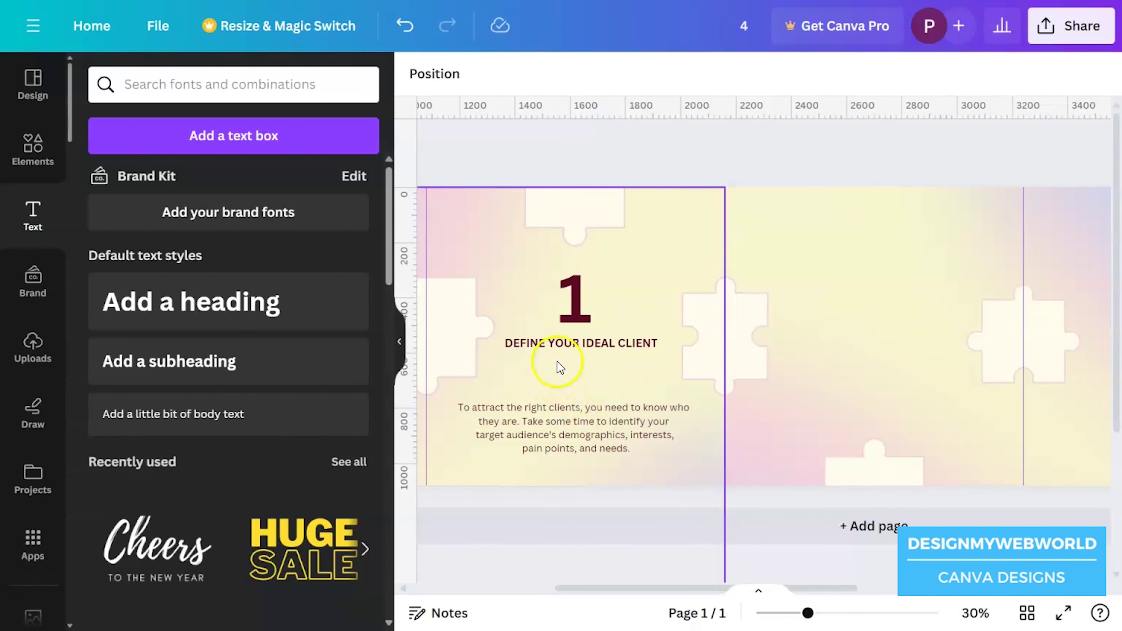
Copy the number, subtitle and paragraph of column two together into the middle of column three
{"action": "left_click", "coordinate": [575, 300]}
{"action": "left_click", "coordinate": [570, 343], "text": "shift"}
{"action": "left_click", "coordinate": [546, 420], "text": "shift"}
{"action": "left_click_drag", "start_coordinate": [524, 436], "coordinate": [819, 441]}
{"action": "left_click_drag", "start_coordinate": [684, 598], "coordinate": [729, 589]}
{"action": "left_click_drag", "start_coordinate": [767, 307], "coordinate": [768, 308]}
{"action": "left_click", "coordinate": [765, 304]}
{"action": "left_click", "coordinate": [768, 356]}
{"action": "left_click_drag", "start_coordinate": [761, 347], "coordinate": [767, 283]}
{"action": "key", "text": "ctrl+z"}
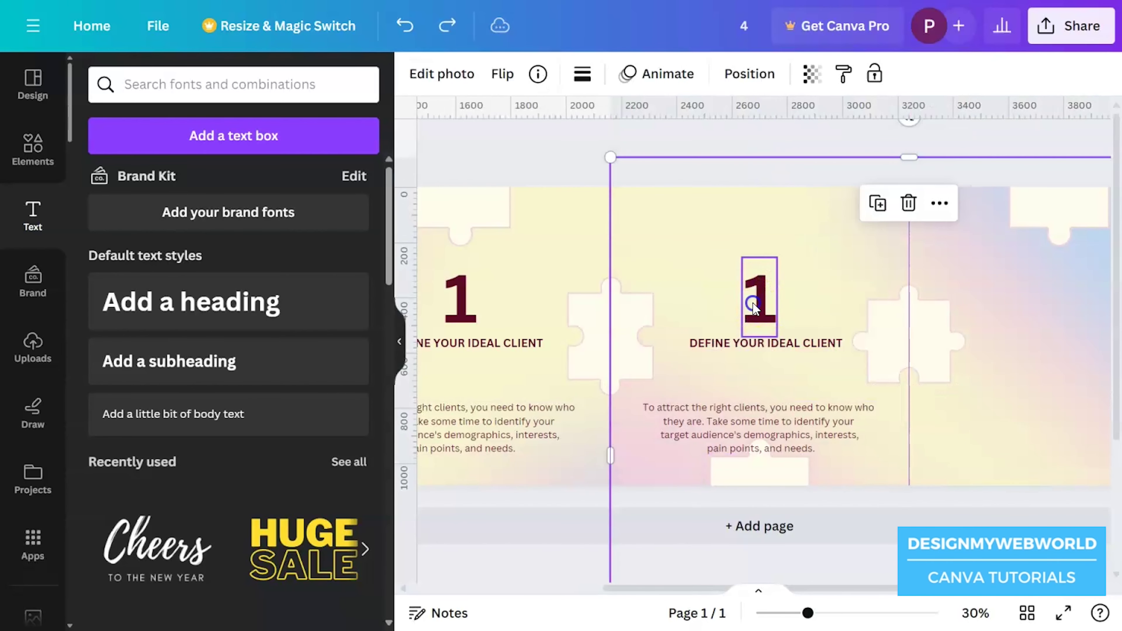
Move column three's number, subtitle and paragraph up above the bottom puzzle piece, and narrow the paragraph to fit between the side pieces
{"action": "left_click", "coordinate": [753, 308]}
{"action": "left_click_drag", "start_coordinate": [756, 349], "coordinate": [756, 295]}
{"action": "left_click_drag", "start_coordinate": [740, 424], "coordinate": [741, 366]}
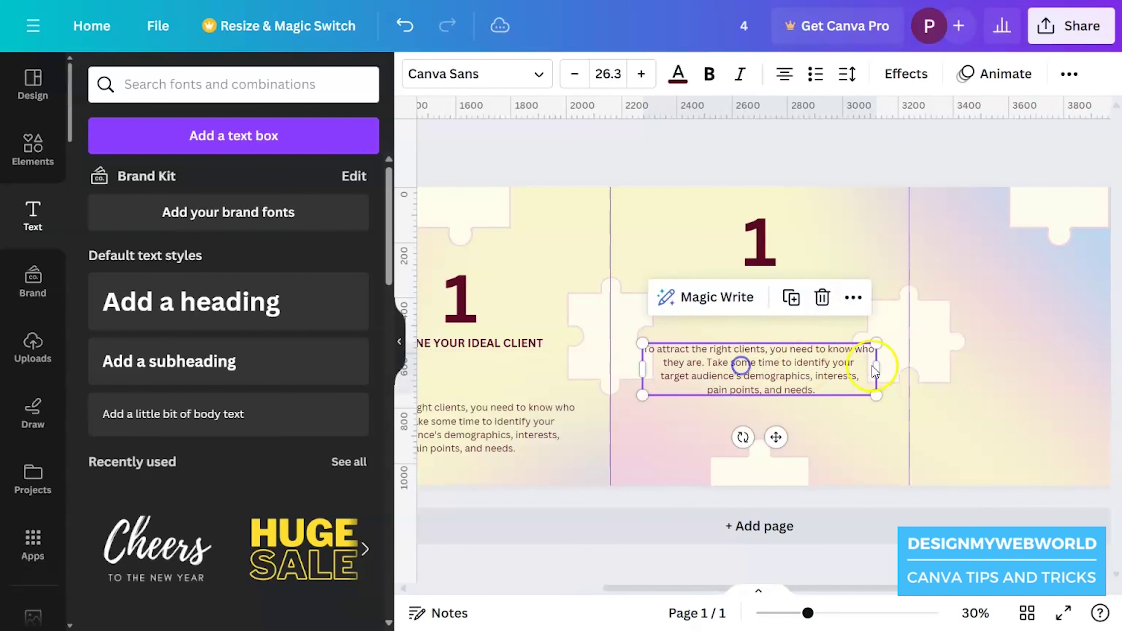
{"action": "left_click_drag", "start_coordinate": [878, 367], "coordinate": [833, 369]}
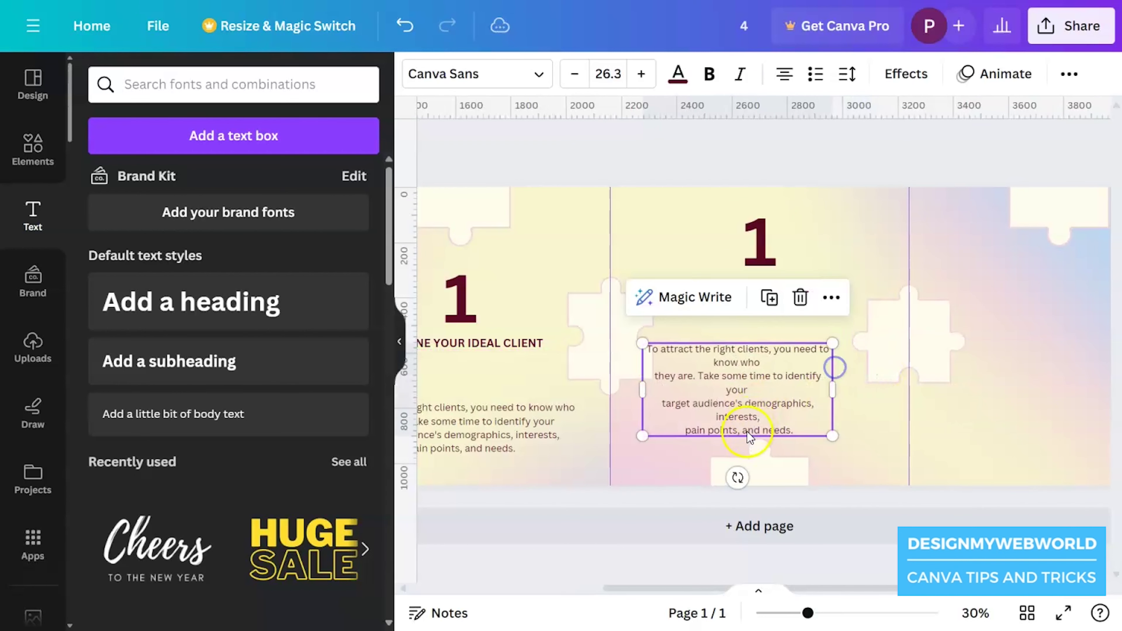
{"action": "left_click_drag", "start_coordinate": [715, 404], "coordinate": [754, 375]}
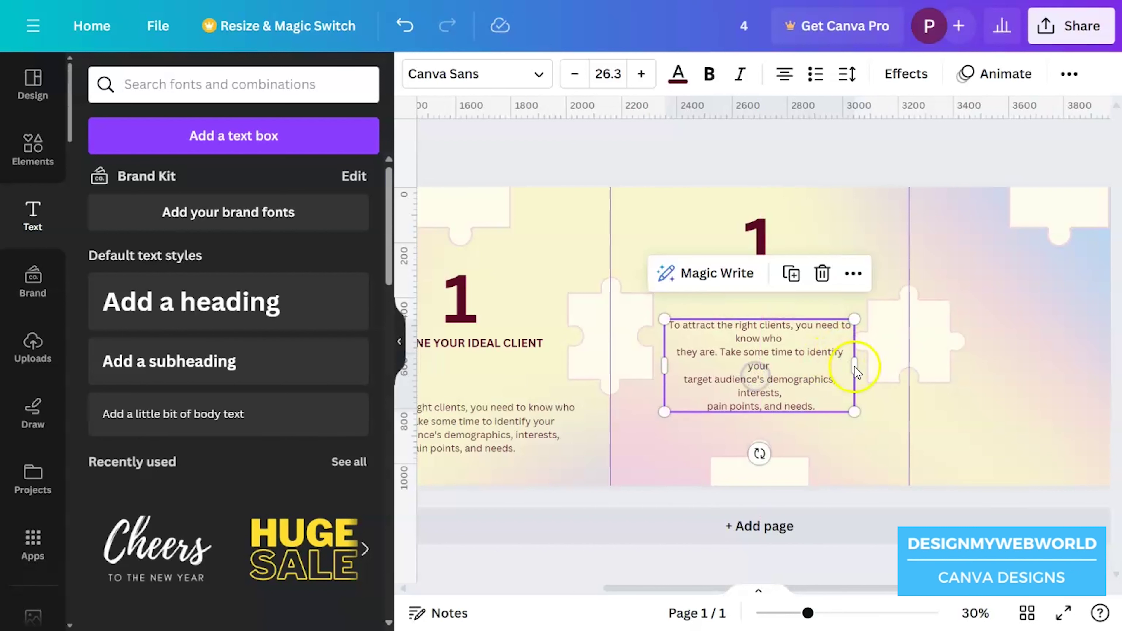
{"action": "left_click_drag", "start_coordinate": [855, 371], "coordinate": [843, 367]}
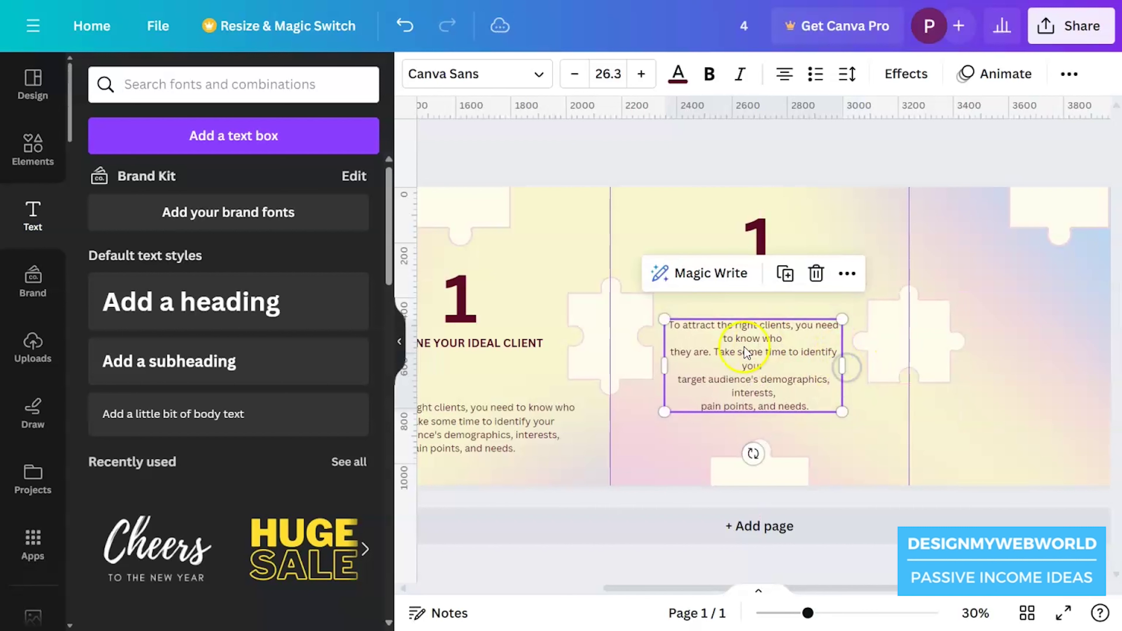
Change column three's number to "2" and its subtitle to "CREATE COMPELLING CONTENT"
{"action": "double_click", "coordinate": [764, 241]}
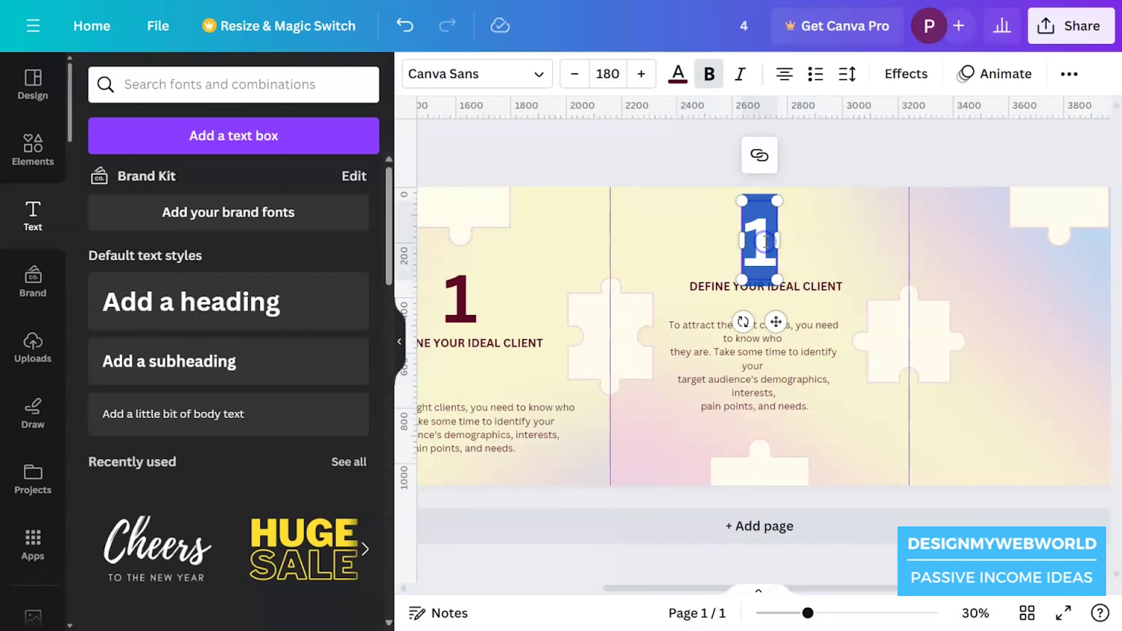
{"action": "type", "text": "2"}
{"action": "left_click", "coordinate": [697, 286]}
{"action": "double_click", "coordinate": [696, 286]}
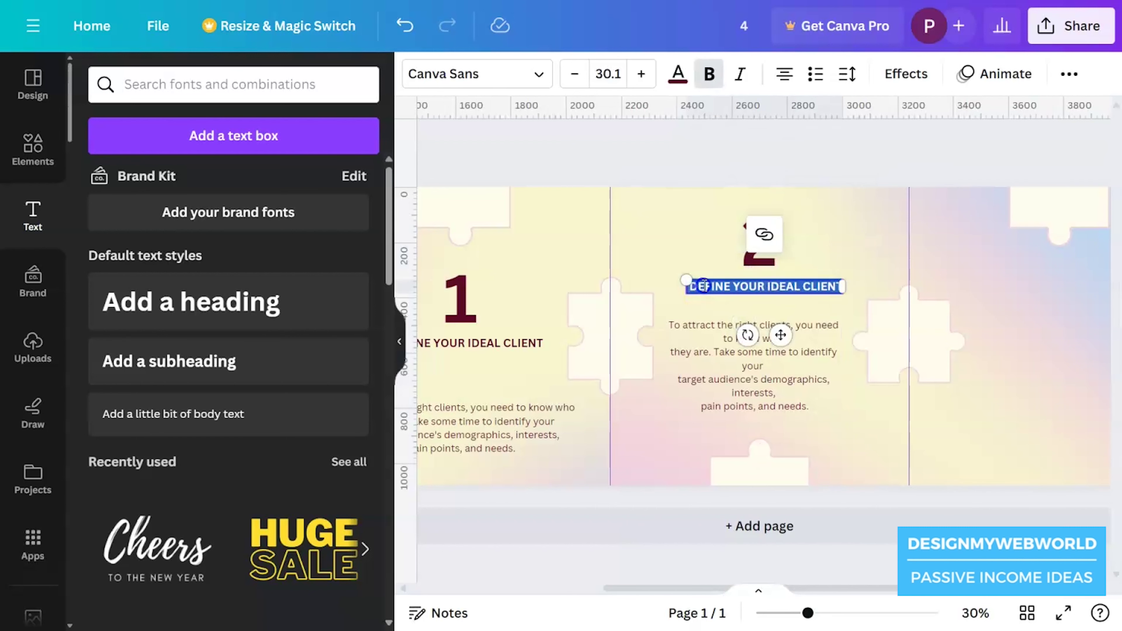
Replace column three's paragraph with "Now that you know your ideal clients, it's time to create content that speaks directly to them.", entered twice
{"action": "triple_click", "coordinate": [722, 366]}
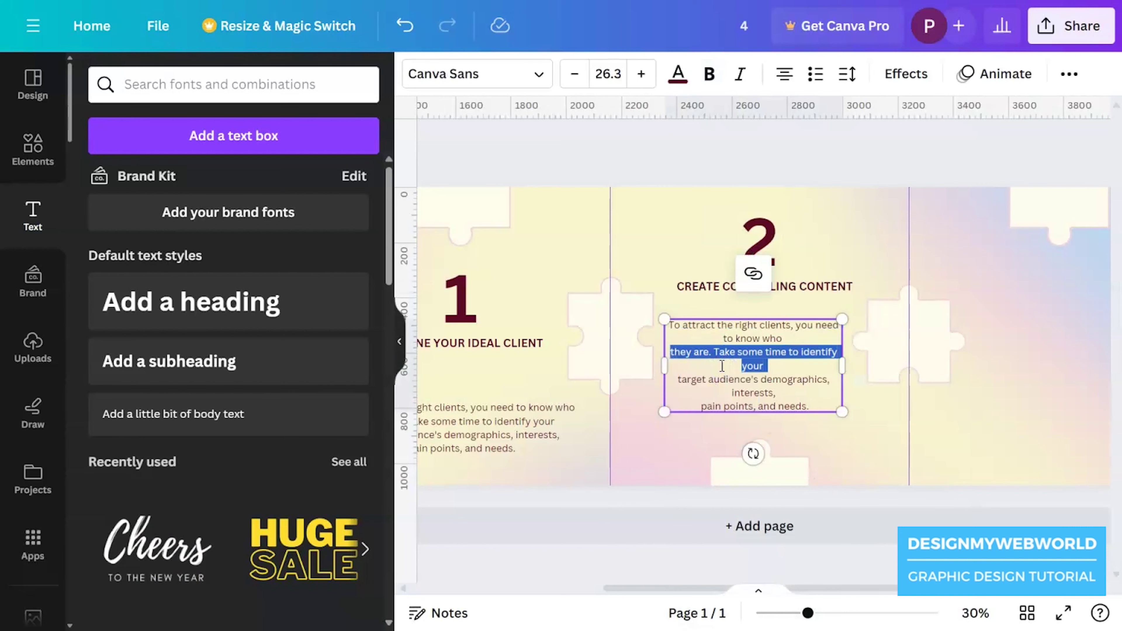
{"action": "key", "text": "ctrl+a"}
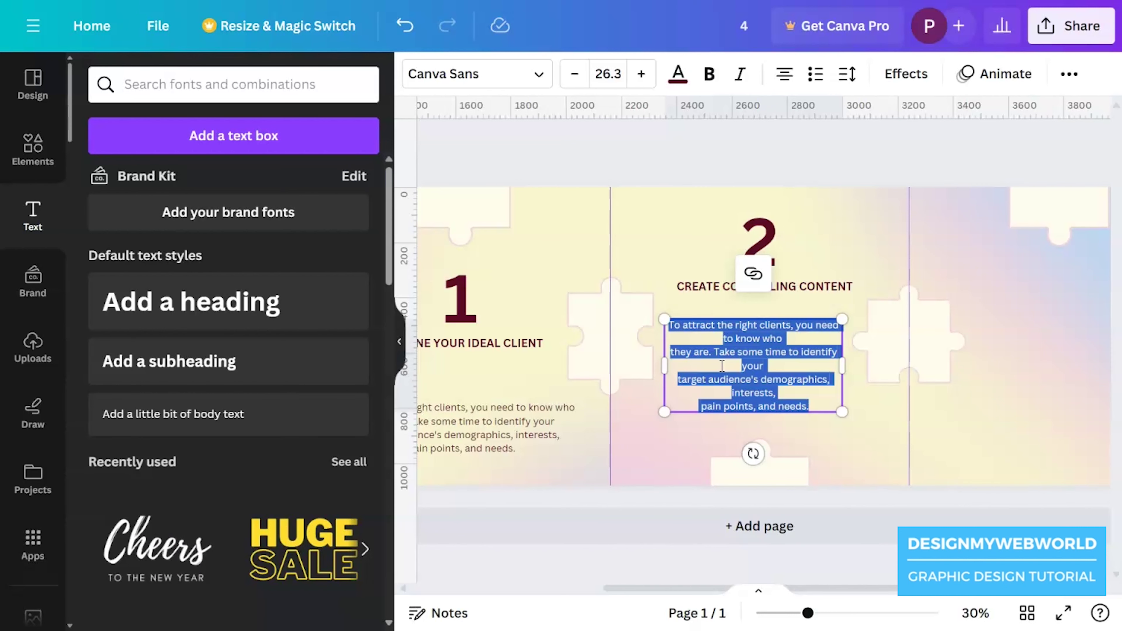
{"action": "type", "text": "Now that you know your ideal clients, it's time to create content that speaks directly to them."}
{"action": "left_click", "coordinate": [762, 144]}
{"action": "left_click", "coordinate": [757, 344]}
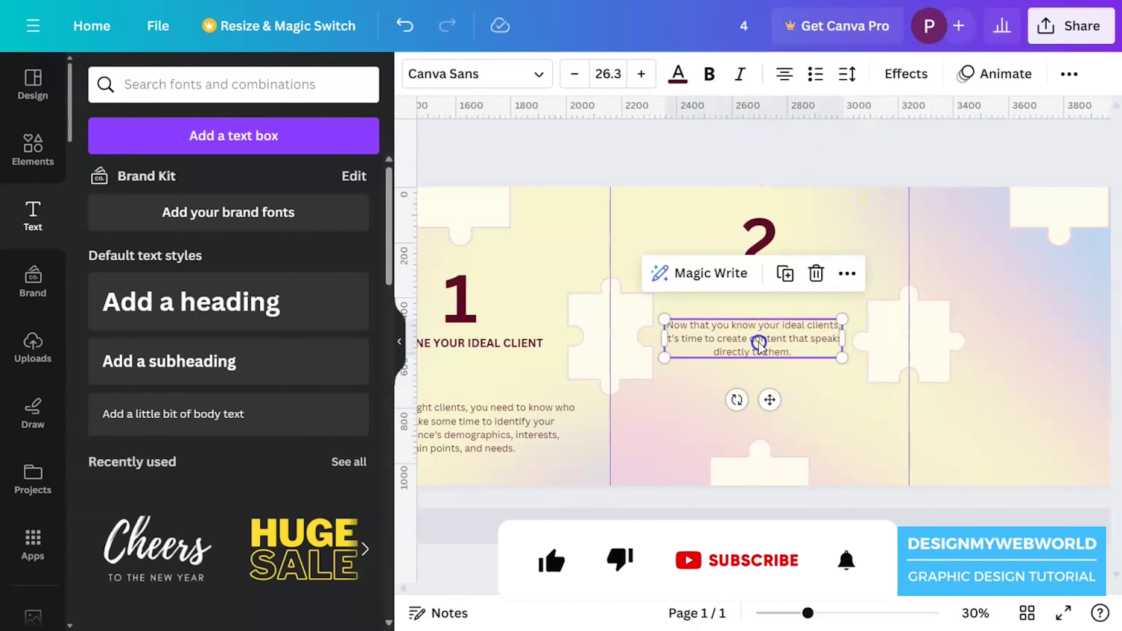
{"action": "left_click", "coordinate": [802, 349]}
{"action": "left_click", "coordinate": [576, 158]}
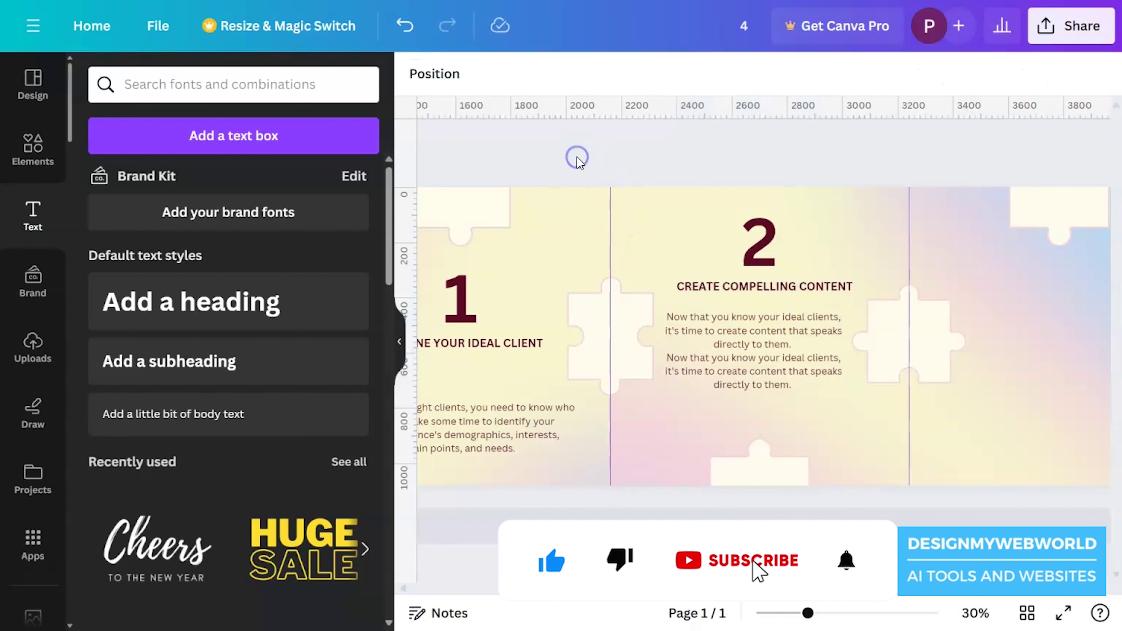
{"action": "left_click", "coordinate": [738, 286]}
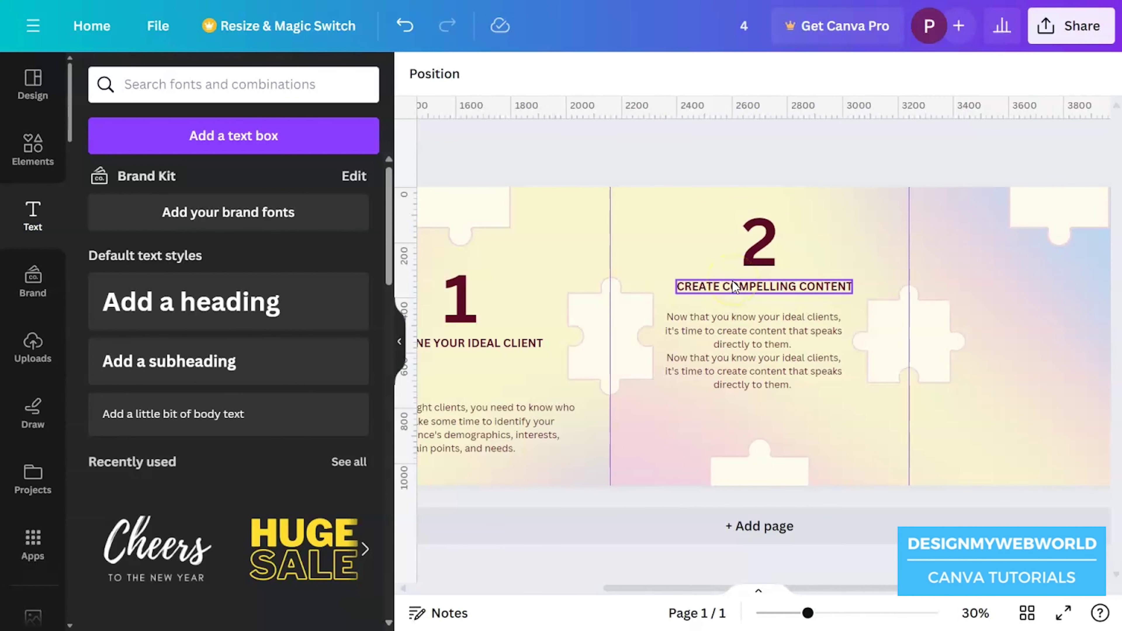
Copy column three's number, subtitle and paragraph into column four, change the copied number to "3" and move it up slightly
{"action": "left_click", "coordinate": [727, 360]}
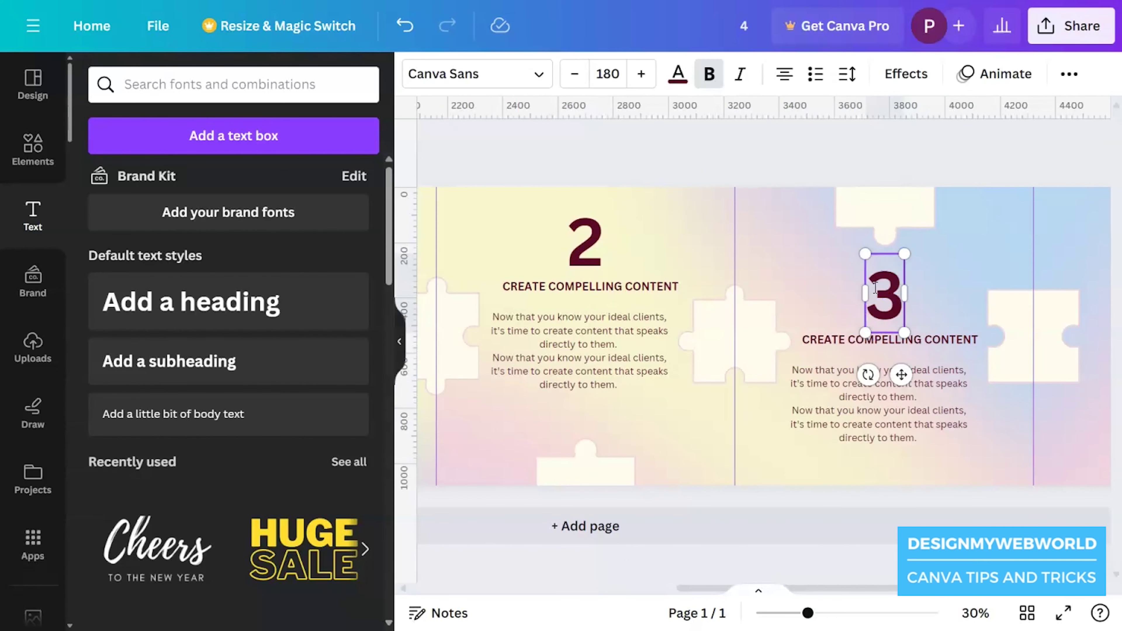
{"action": "left_click", "coordinate": [1024, 370]}
{"action": "left_click_drag", "start_coordinate": [894, 322], "coordinate": [890, 309]}
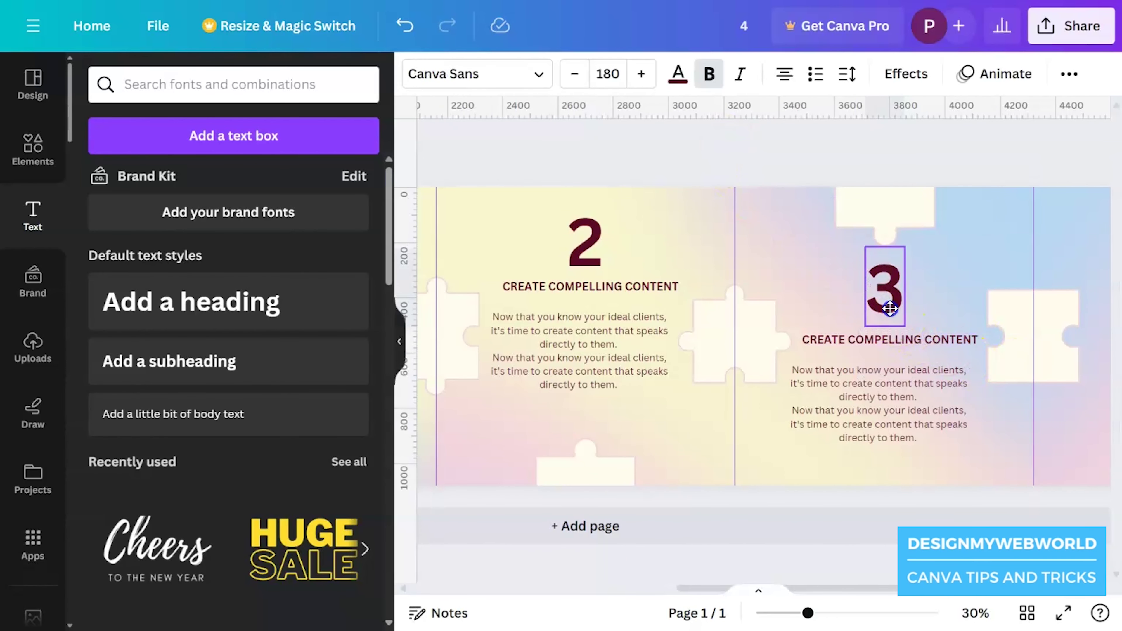
{"action": "left_click", "coordinate": [691, 166]}
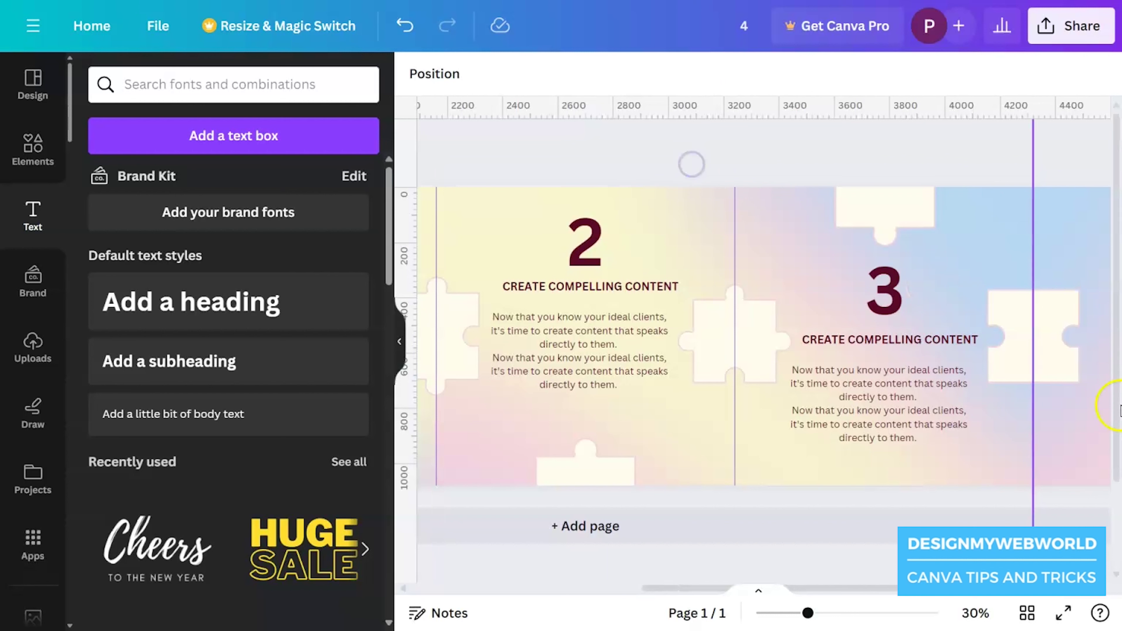
Replace column four's subtitle with "NETWORK AND BUILD RELATIONSHIPS" and its paragraph with the text starting "Networking is key to growing your client base."
{"action": "triple_click", "coordinate": [853, 397]}
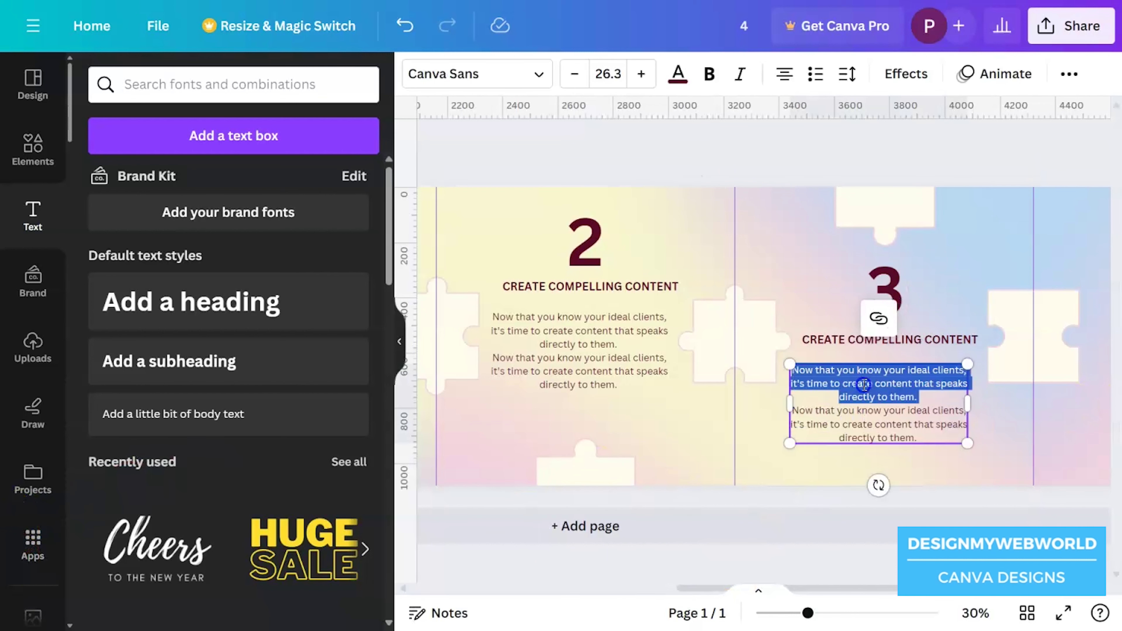
{"action": "key", "text": "ctrl+a"}
{"action": "type", "text": "Networking is key to growing your client base. Attend industry events, join online communities, and actively participate in relevant discussions."}
{"action": "triple_click", "coordinate": [890, 340]}
{"action": "type", "text": "NETWORK AND BUILD RELATIONSHIPS"}
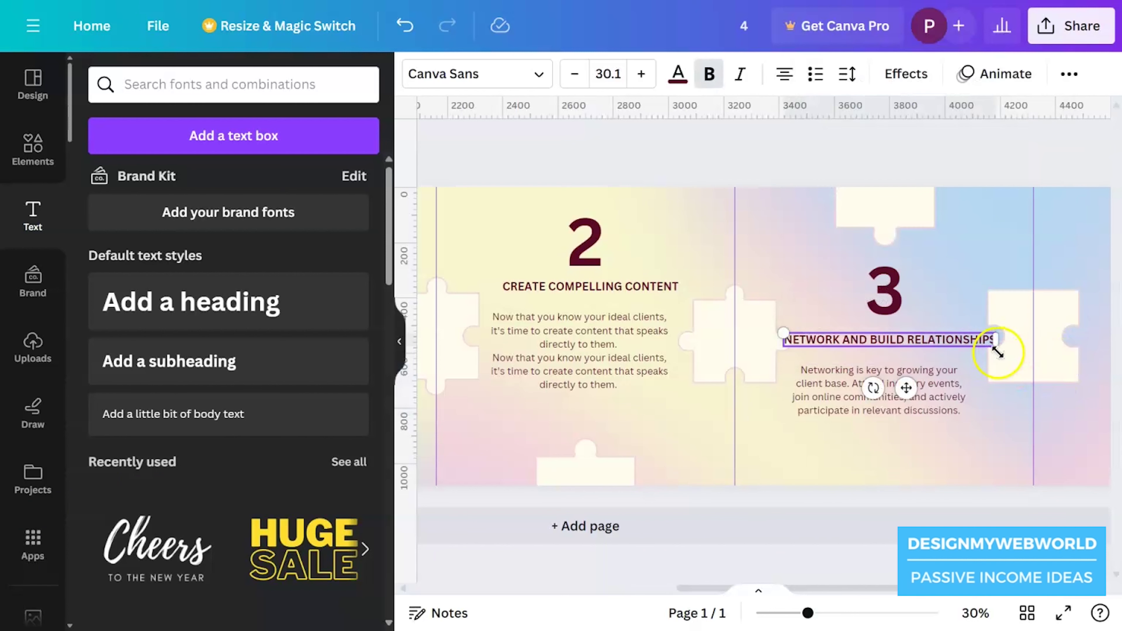
{"action": "left_click", "coordinate": [720, 161]}
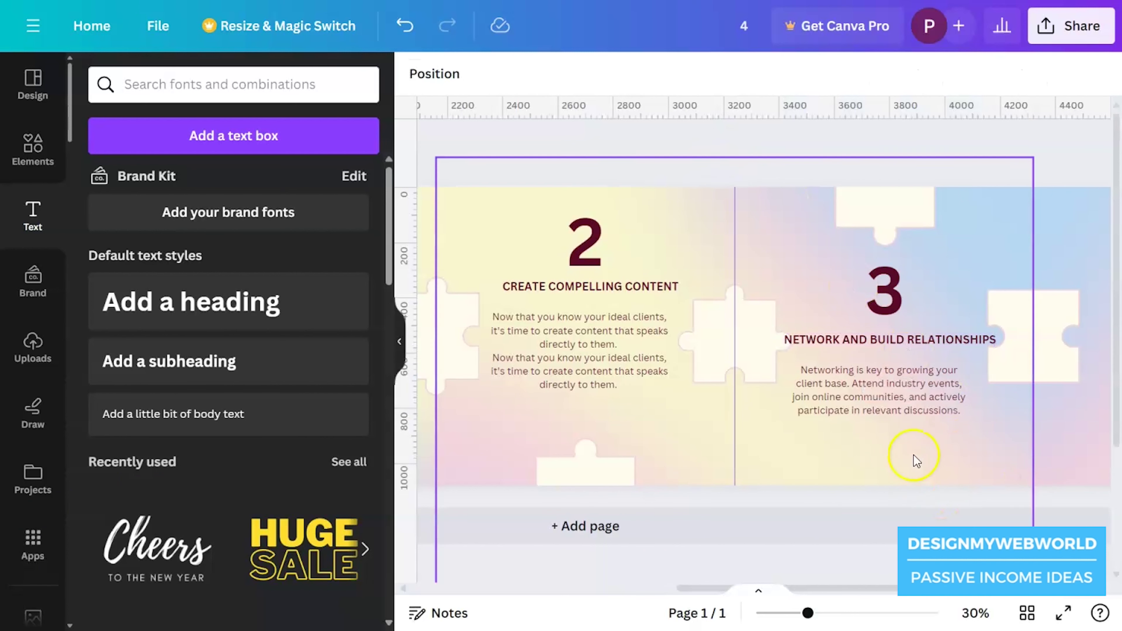
Break column four's subtitle onto two lines before "RELATIONSHIPS" and move the paragraph down below it
{"action": "left_click", "coordinate": [906, 341]}
{"action": "left_click", "coordinate": [910, 340]}
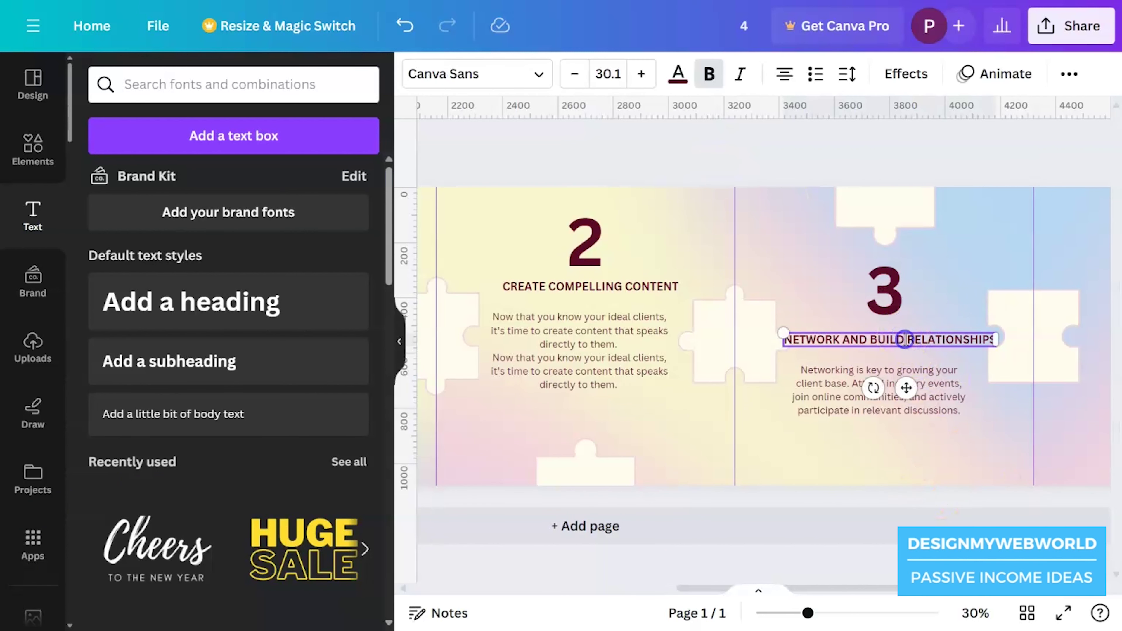
{"action": "key", "text": "Return"}
{"action": "left_click_drag", "start_coordinate": [904, 397], "coordinate": [905, 408]}
{"action": "left_click", "coordinate": [855, 564]}
Enlarge column four's paragraph slightly, then copy the number, subtitle and paragraph into column five with the number "4"
{"action": "left_click_drag", "start_coordinate": [846, 588], "coordinate": [961, 588]}
{"action": "left_click", "coordinate": [628, 400]}
{"action": "left_click_drag", "start_coordinate": [694, 425], "coordinate": [705, 437]}
{"action": "left_click", "coordinate": [612, 287]}
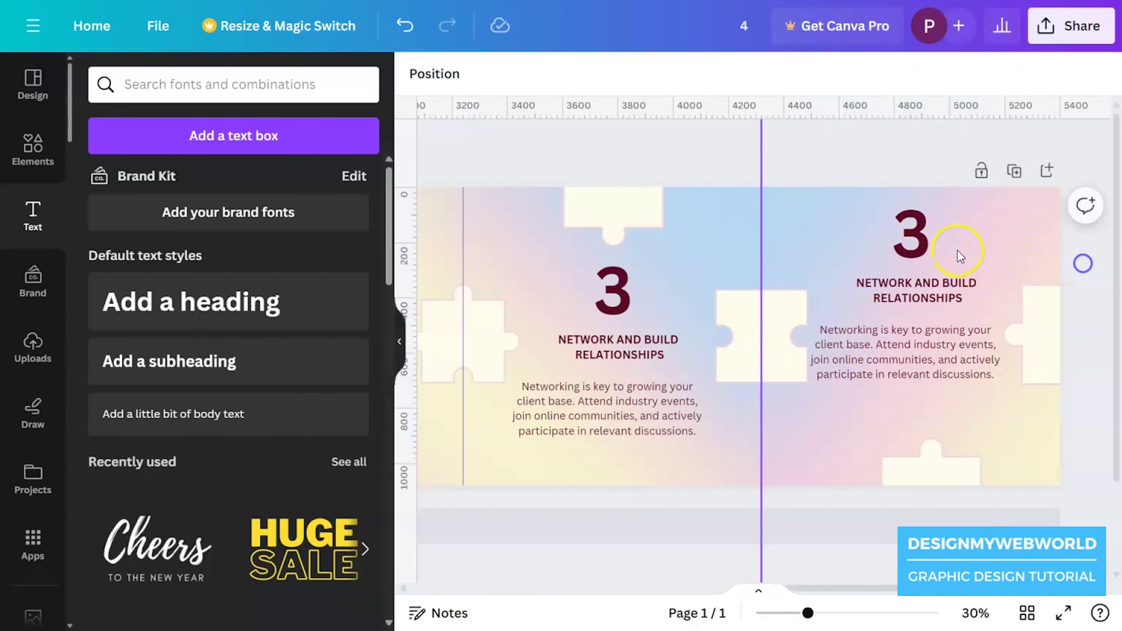
Replace column five's subtitle with "FOLLOW UP AND STAY PERSISTENT" on two lines and its paragraph with the text starting "The fortune is in the follow-up!"
{"action": "double_click", "coordinate": [897, 295]}
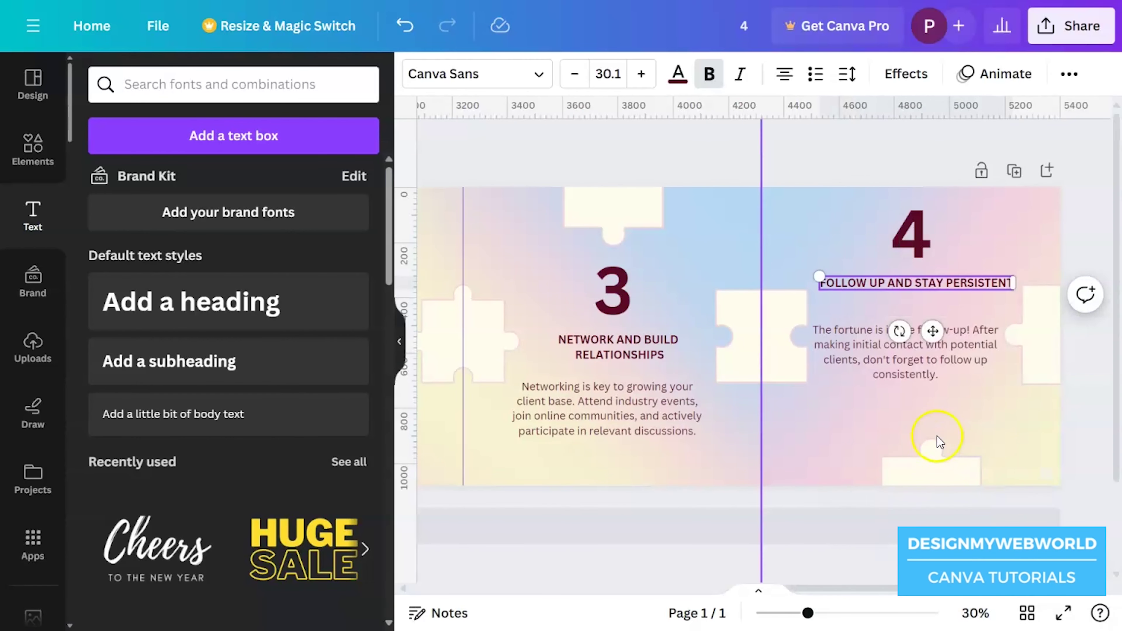
{"action": "left_click", "coordinate": [912, 288]}
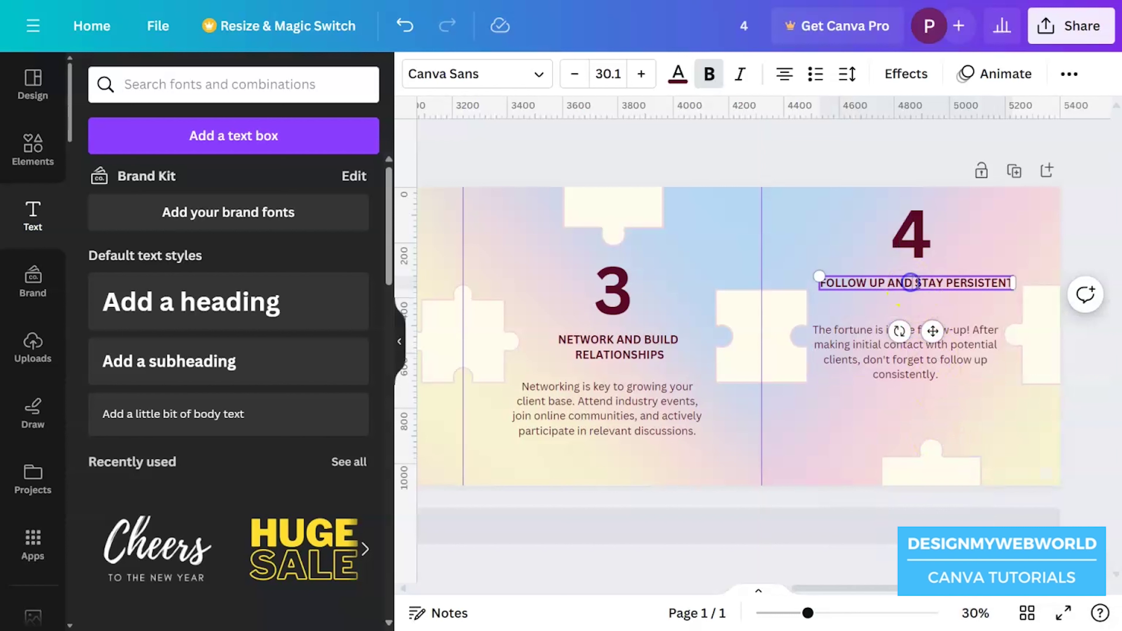
{"action": "key", "text": "Return"}
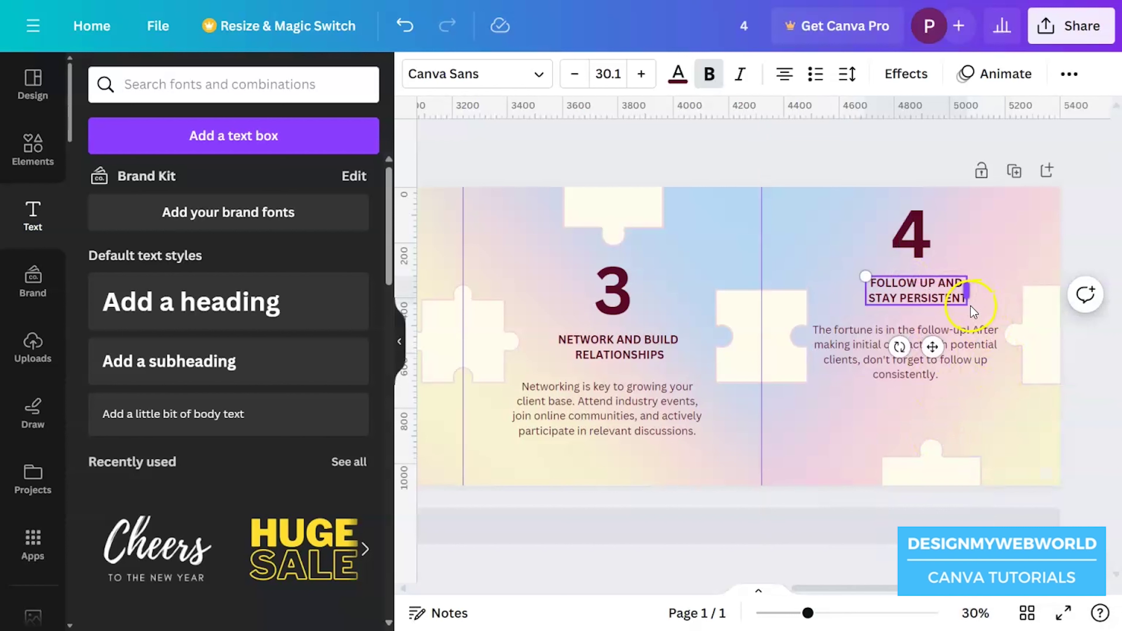
Enlarge column five's subtitle to size 43.1 and set its line spacing to 0.95
{"action": "left_click_drag", "start_coordinate": [967, 308], "coordinate": [988, 316]}
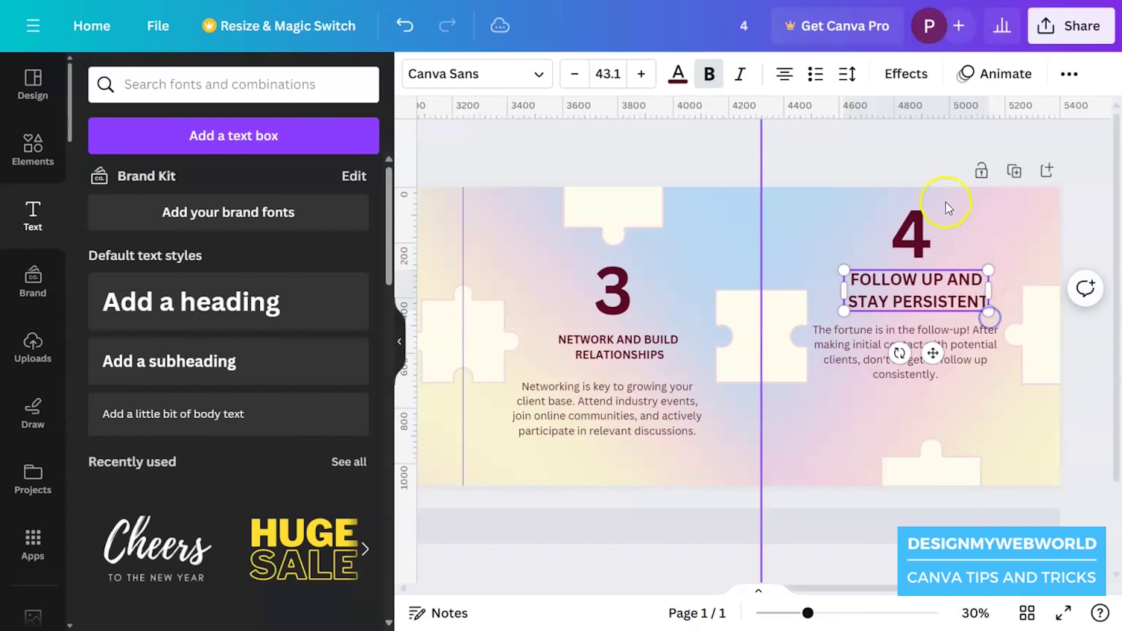
{"action": "left_click", "coordinate": [853, 73]}
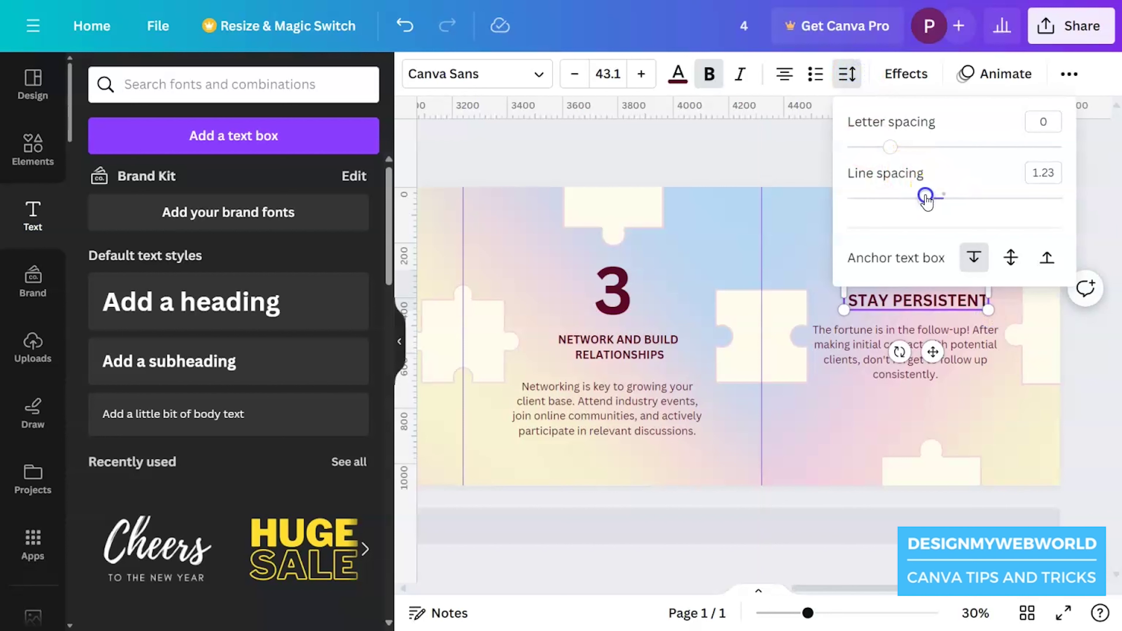
{"action": "left_click_drag", "start_coordinate": [912, 199], "coordinate": [898, 198]}
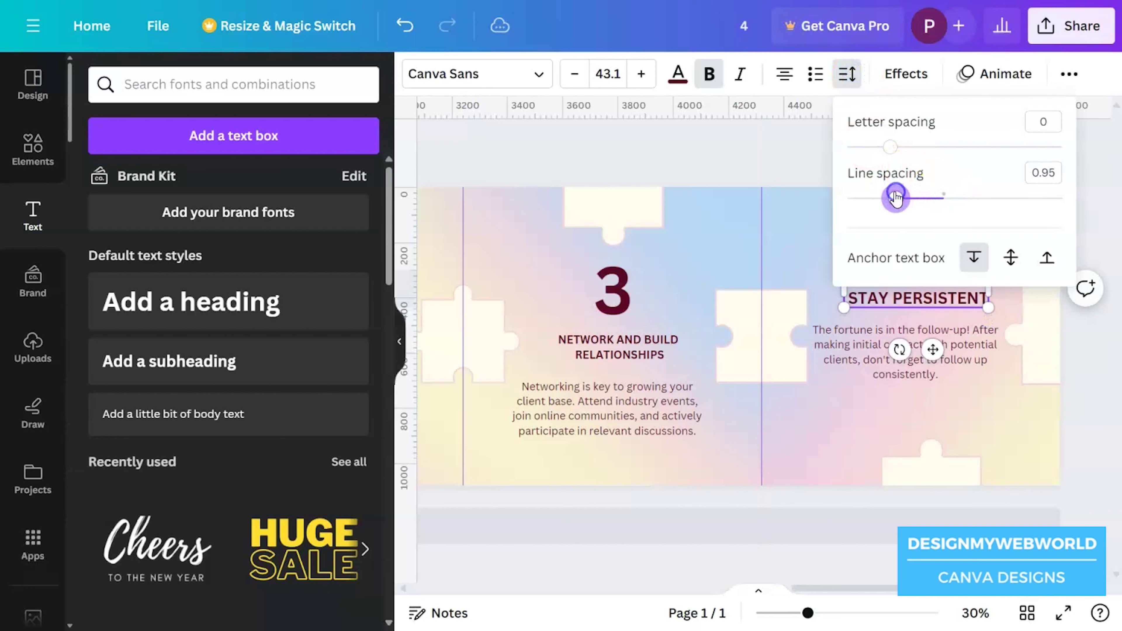
{"action": "left_click", "coordinate": [1069, 429]}
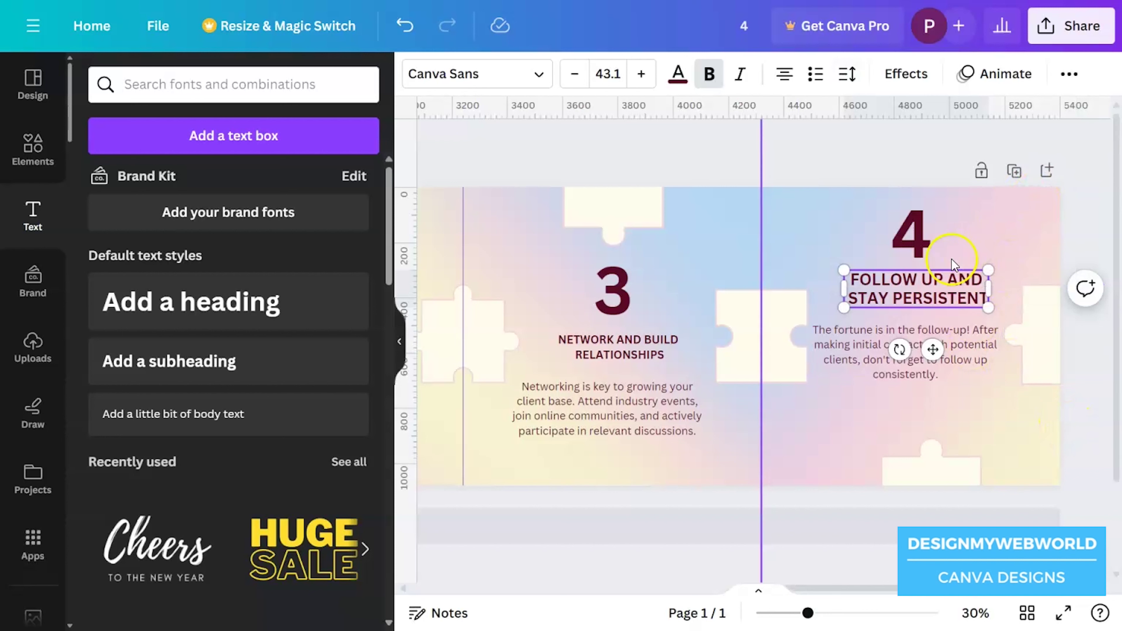
{"action": "left_click", "coordinate": [993, 260]}
Narrow column five's paragraph to clear the side puzzle pieces, centre it, and move the number, subtitle and paragraph down together
{"action": "left_click", "coordinate": [889, 373]}
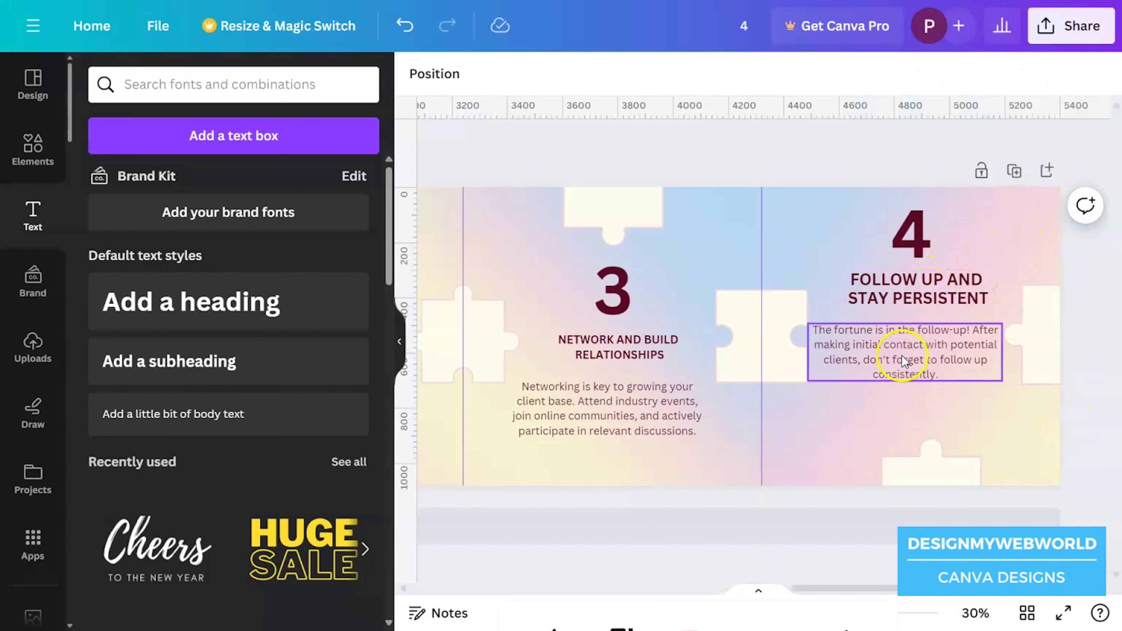
{"action": "left_click_drag", "start_coordinate": [1006, 357], "coordinate": [992, 358]}
{"action": "left_click_drag", "start_coordinate": [874, 367], "coordinate": [885, 367]}
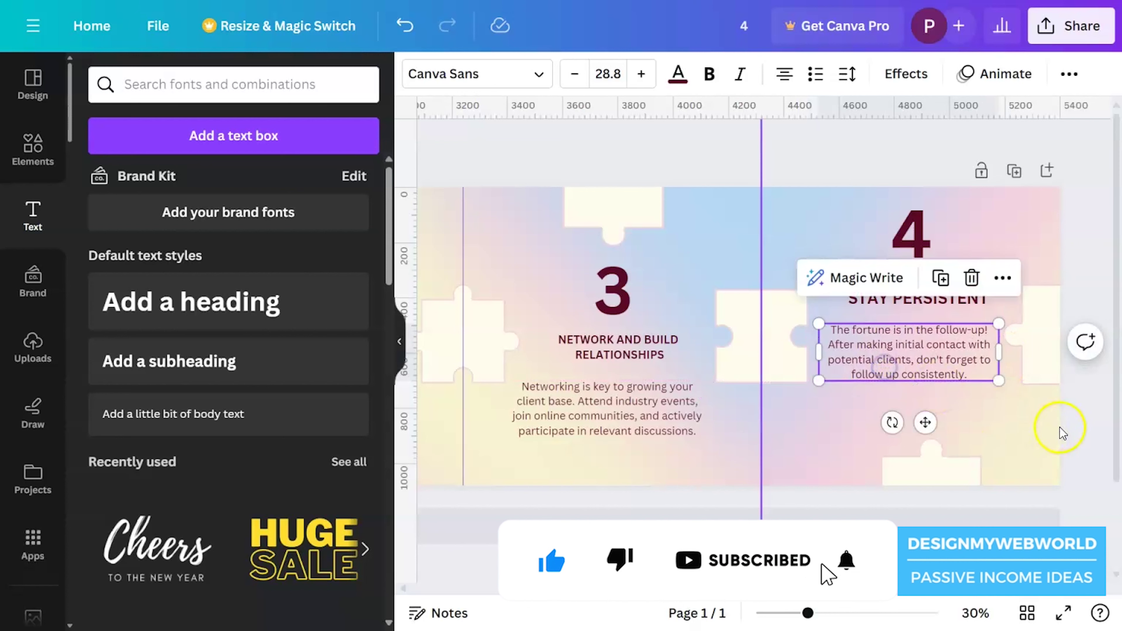
{"action": "left_click", "coordinate": [1077, 422]}
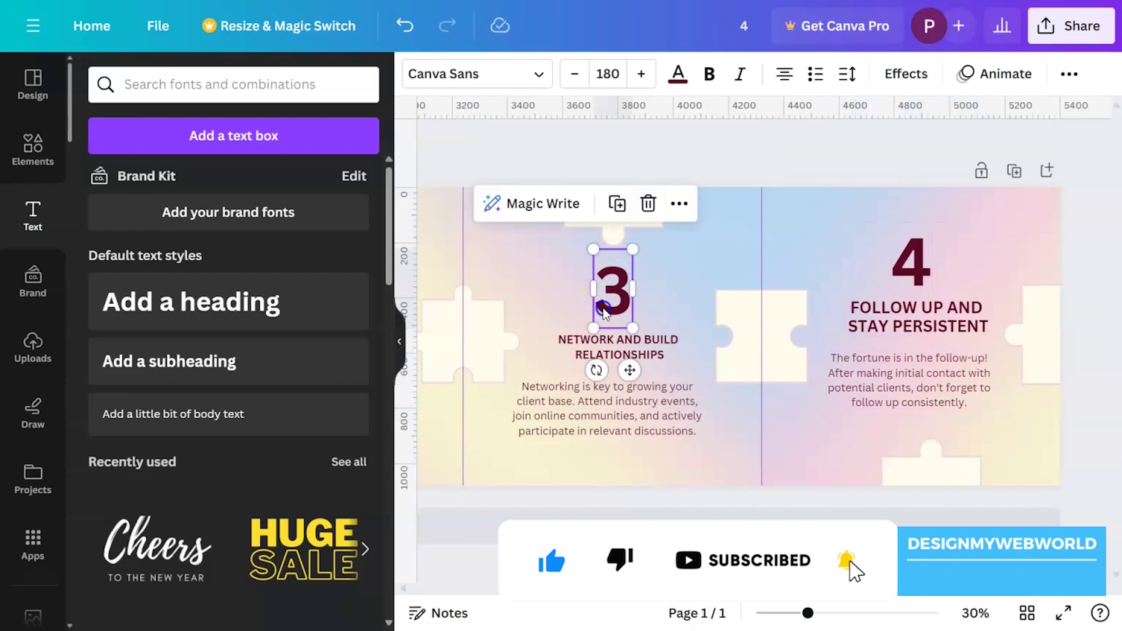
Enlarge column four's subtitle to size 41.2 and shift the number, subtitle and paragraph slightly down, centred in the column
{"action": "left_click", "coordinate": [613, 347]}
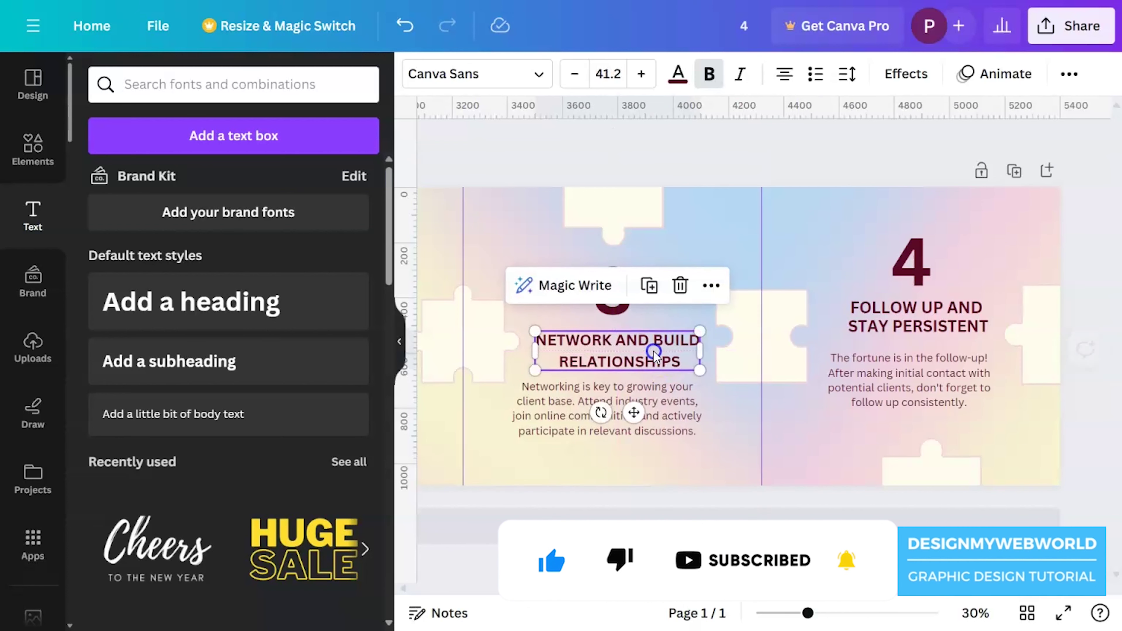
{"action": "left_click", "coordinate": [612, 420], "text": "shift"}
{"action": "left_click", "coordinate": [932, 115]}
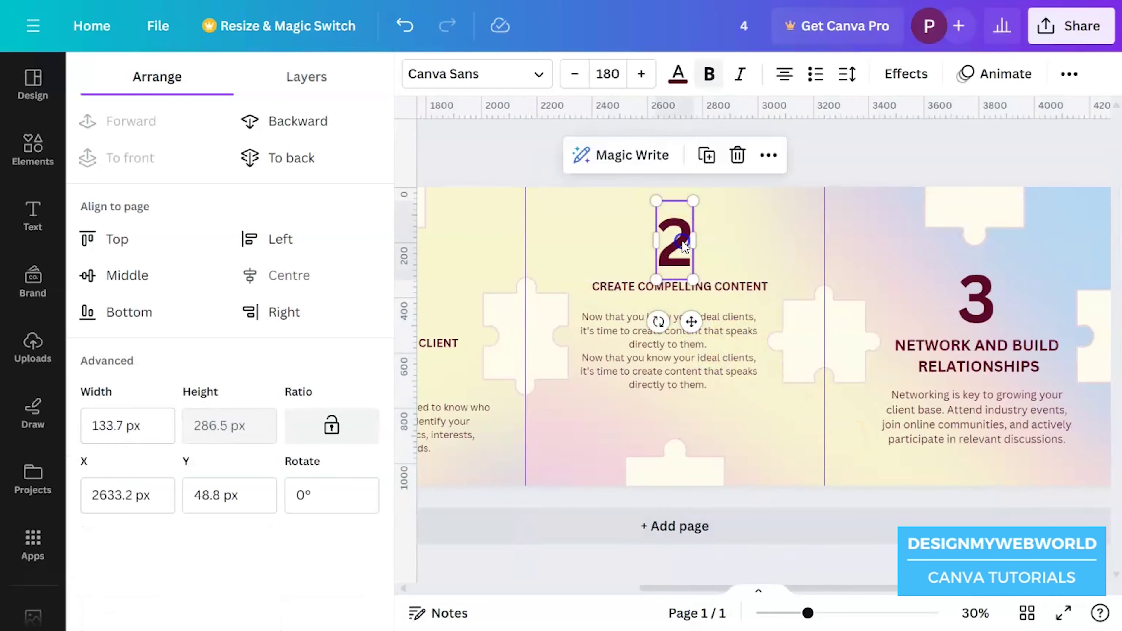
{"action": "left_click", "coordinate": [675, 297], "text": "shift"}
{"action": "left_click", "coordinate": [675, 363], "text": "shift"}
Narrow column two's paragraph to five lines and move it up closer to its subtitle
{"action": "left_click", "coordinate": [870, 153]}
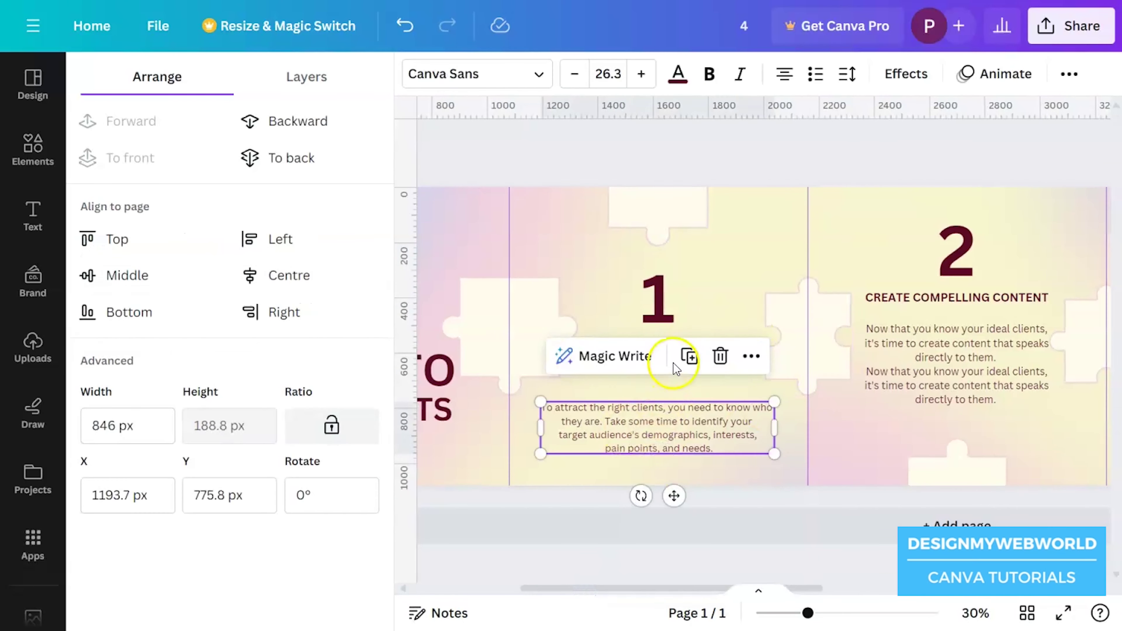
{"action": "left_click_drag", "start_coordinate": [775, 426], "coordinate": [733, 426]}
{"action": "left_click", "coordinate": [689, 345]}
{"action": "left_click", "coordinate": [616, 416]}
{"action": "left_click", "coordinate": [684, 396], "text": "shift"}
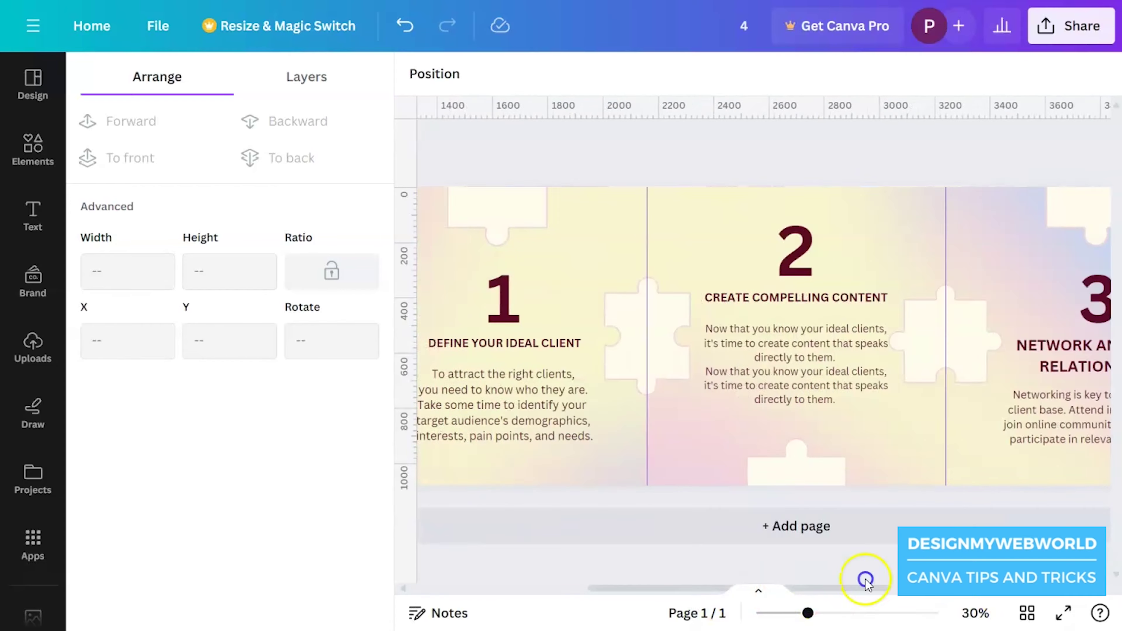
Download the whole carousel design as a JPG file
{"action": "left_click", "coordinate": [768, 615]}
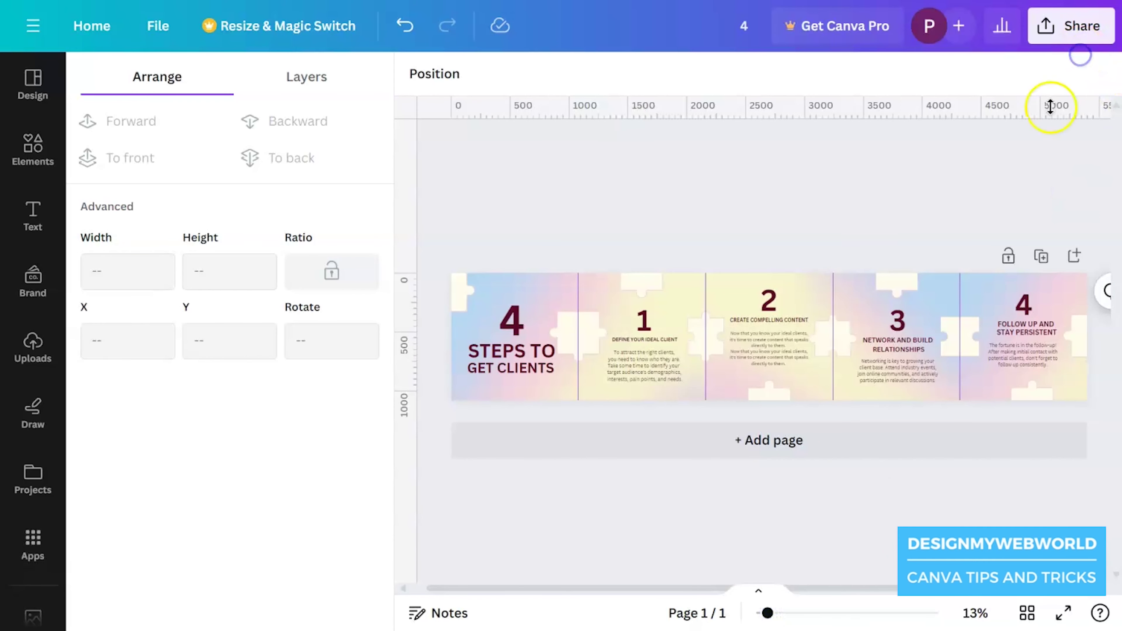
{"action": "left_click", "coordinate": [1043, 27]}
{"action": "left_click", "coordinate": [885, 481]}
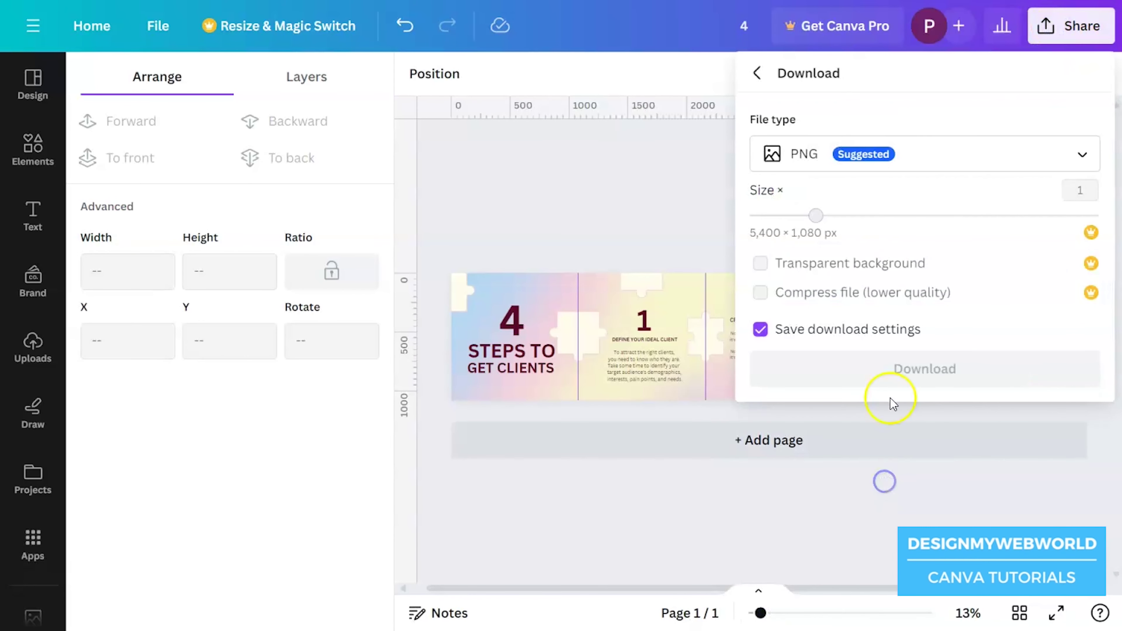
{"action": "left_click", "coordinate": [858, 153]}
{"action": "left_click", "coordinate": [852, 210]}
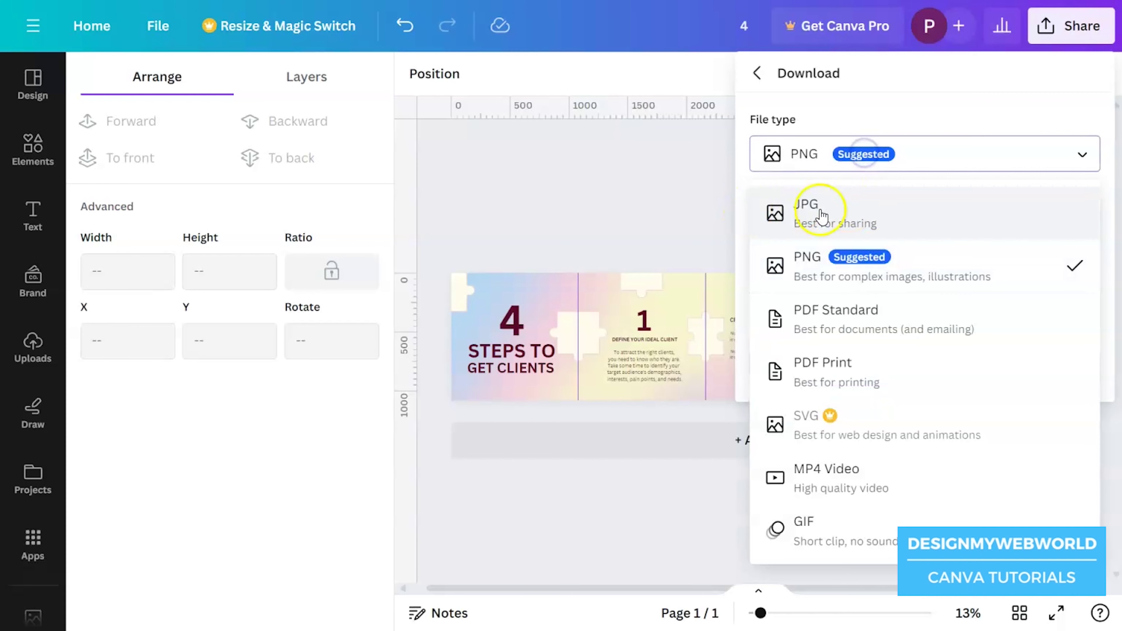
{"action": "left_click", "coordinate": [906, 381]}
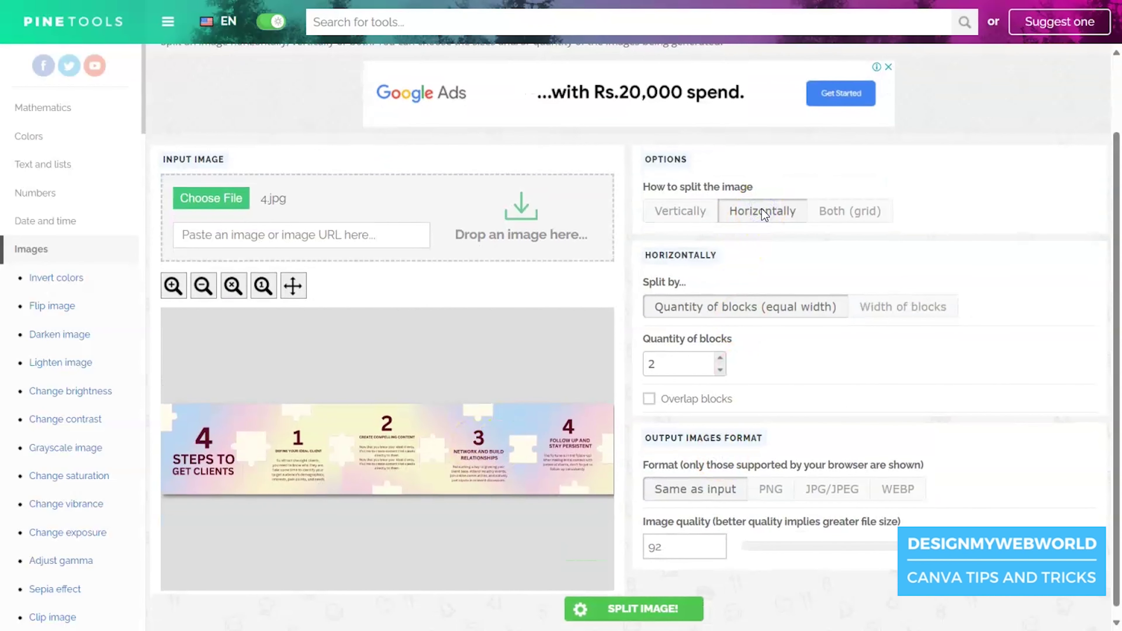
In PineTools, split 4.jpg horizontally into 5 equal-width blocks, with JPG/JPEG output at image quality 100
{"action": "double_click", "coordinate": [664, 365]}
{"action": "type", "text": "5"}
{"action": "left_click", "coordinate": [833, 488]}
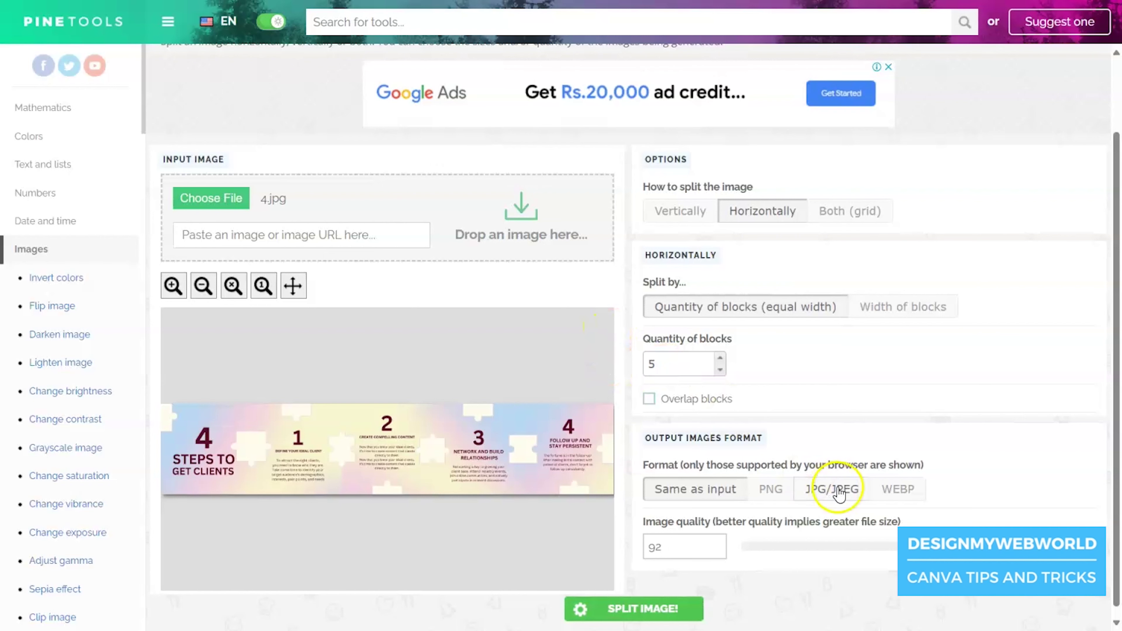
{"action": "scroll", "coordinate": [784, 477], "scroll_direction": "down", "scroll_amount": 1}
{"action": "double_click", "coordinate": [680, 547]}
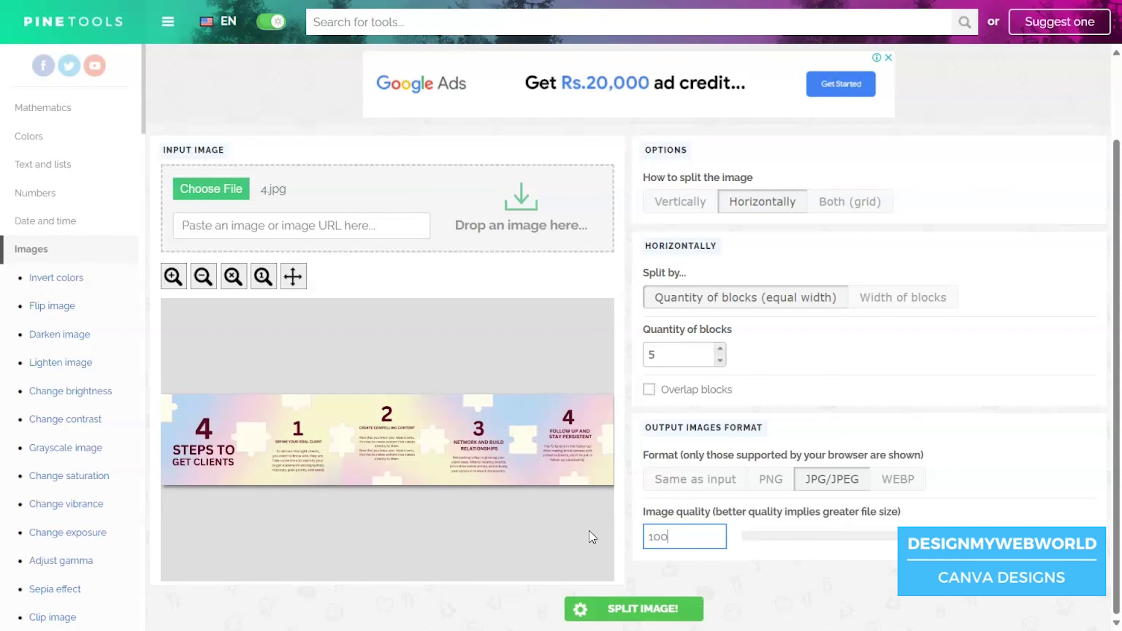
{"action": "left_click", "coordinate": [623, 616]}
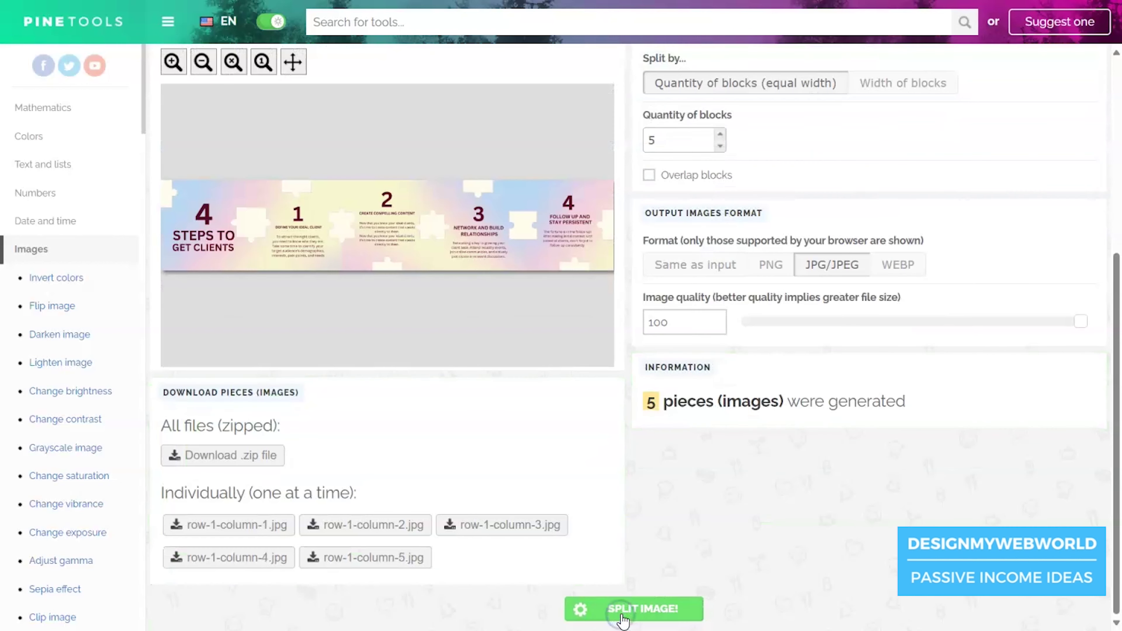